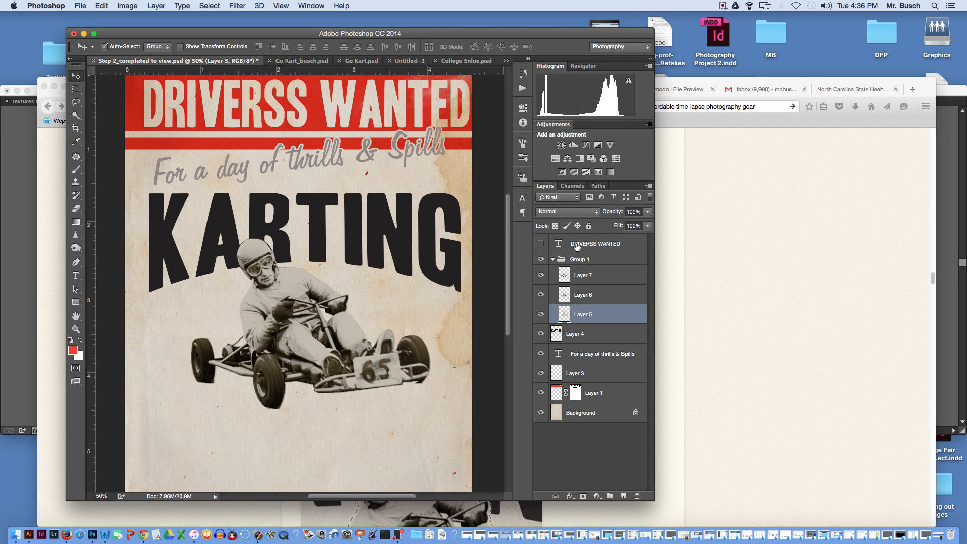
- Hide and show the kart's Group 1, and collapse and expand it to review the layers inside
left_click(540, 259)
left_click(540, 259)
left_click(541, 260)
left_click(541, 260)
left_click(284, 267)
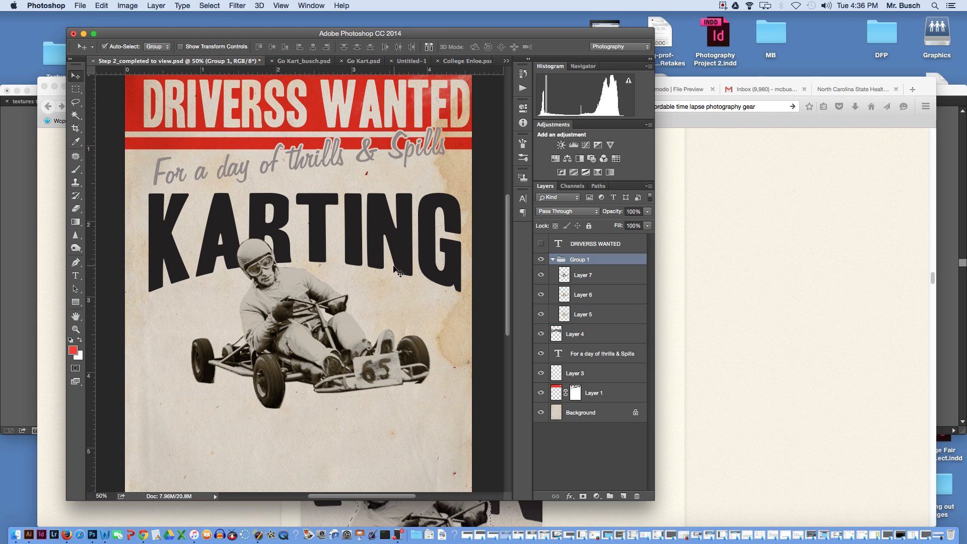
left_click(553, 260)
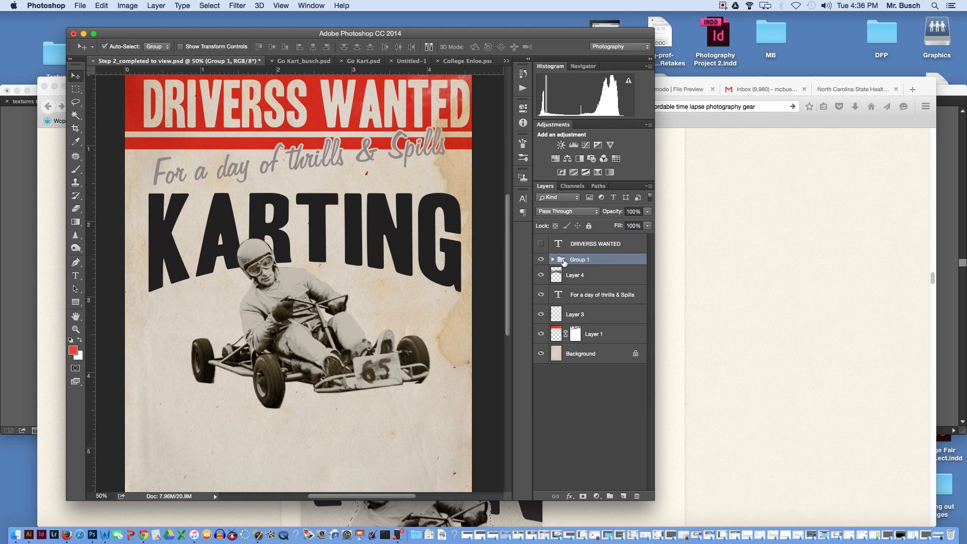
left_click(553, 259)
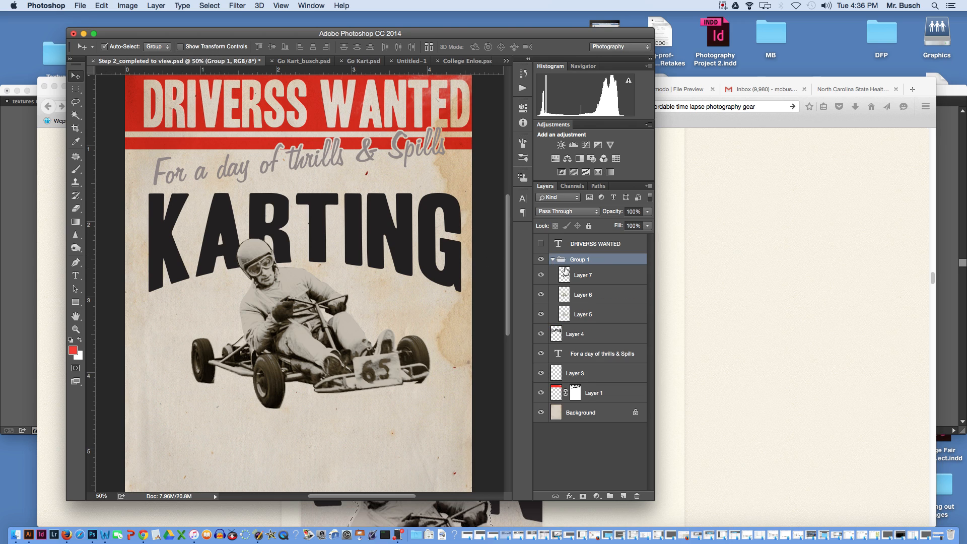
- Load the kart outline from Layer 5 as a selection and expand it by 5 pixels
left_click(576, 320)
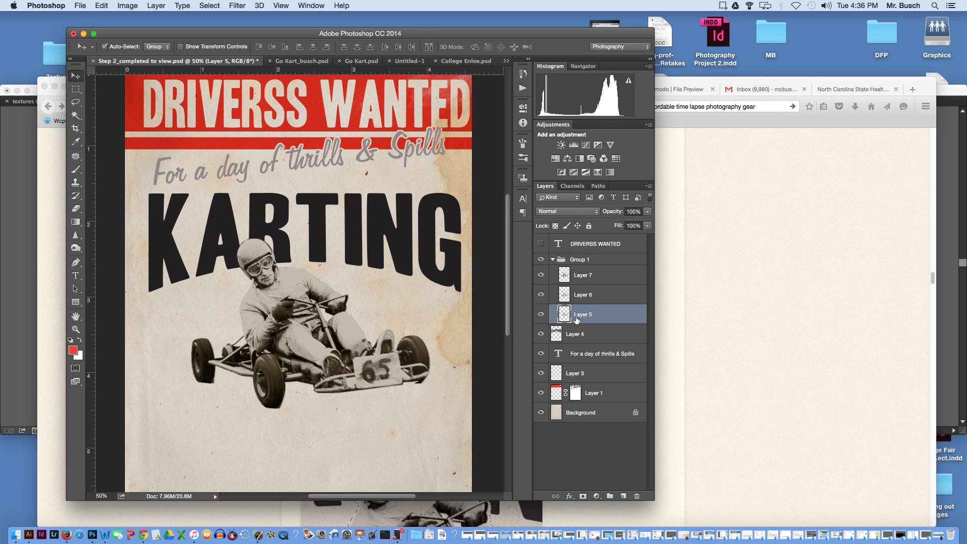
left_click(564, 317, "super")
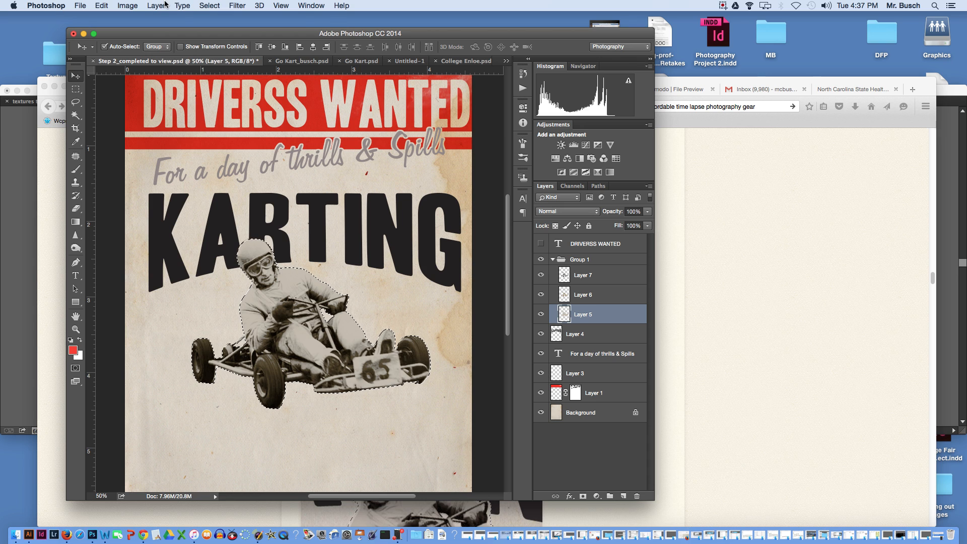
left_click(222, 6)
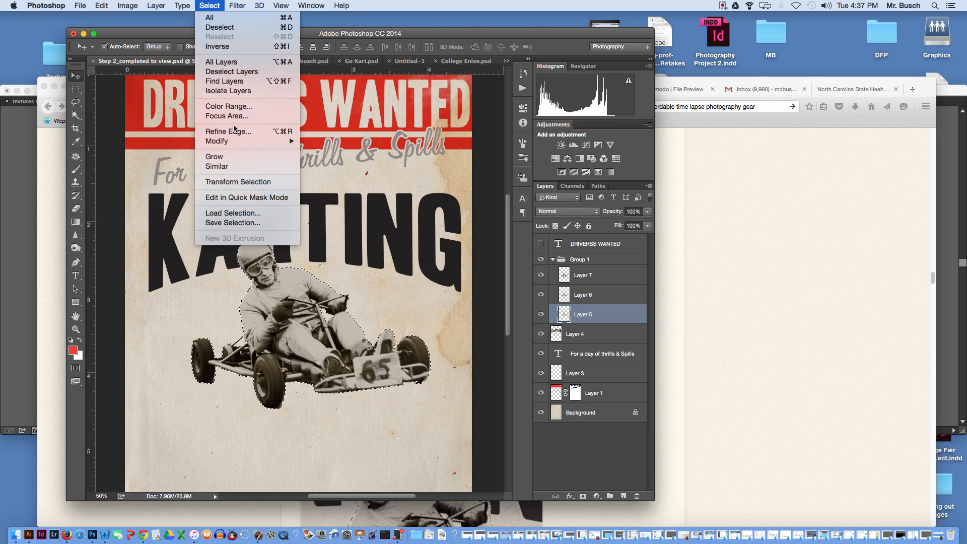
mouse_move(236, 141)
left_click(334, 164)
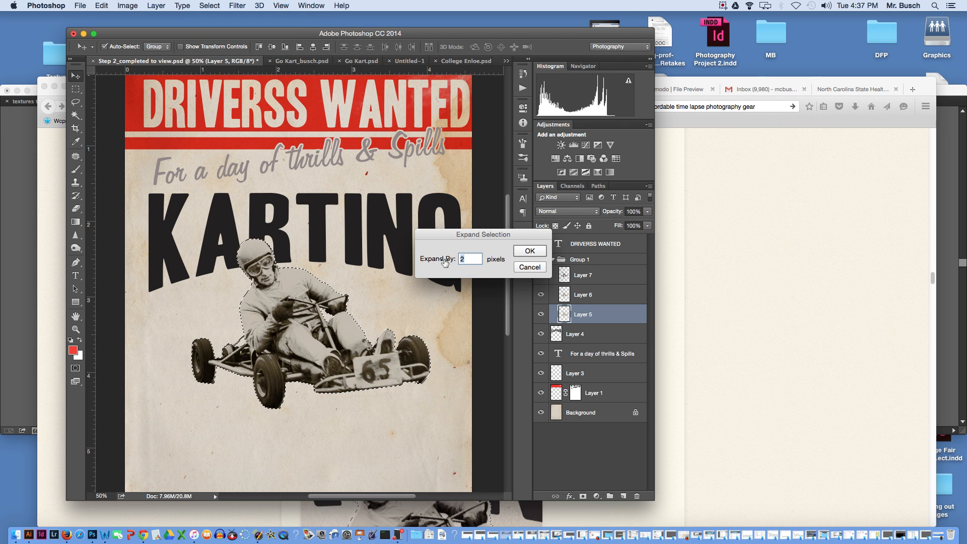
left_click(530, 251)
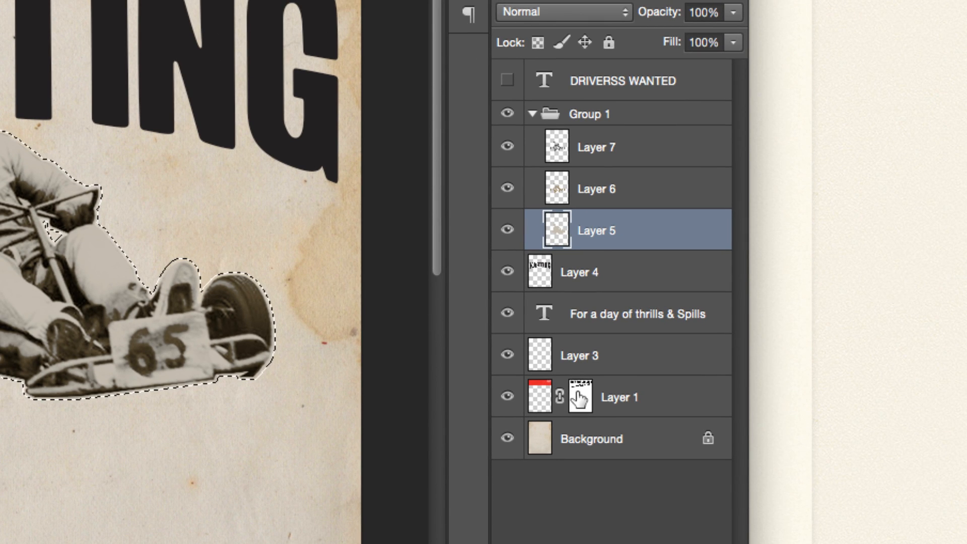
- Invert the selection and add it as a layer mask on Layer 4, the KARTING text
left_click(579, 398)
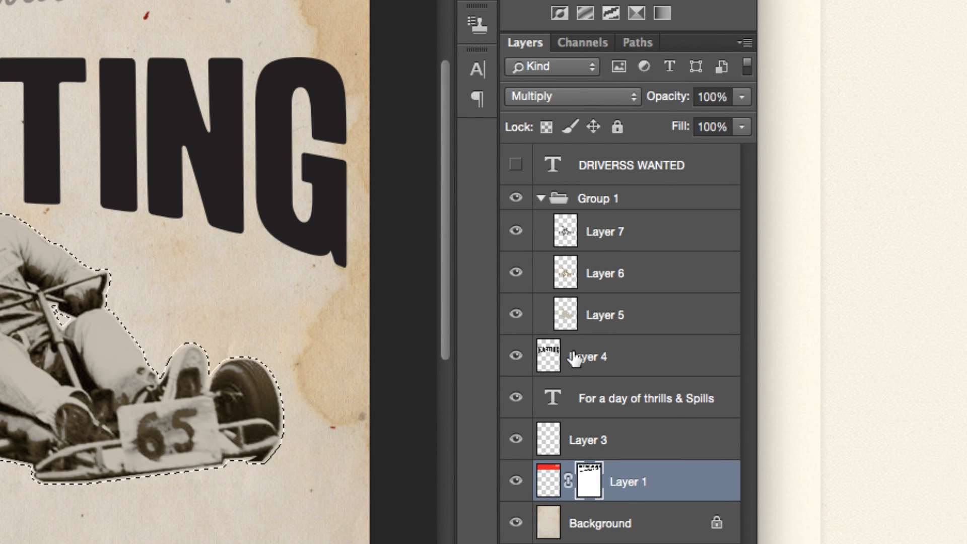
left_click(573, 357)
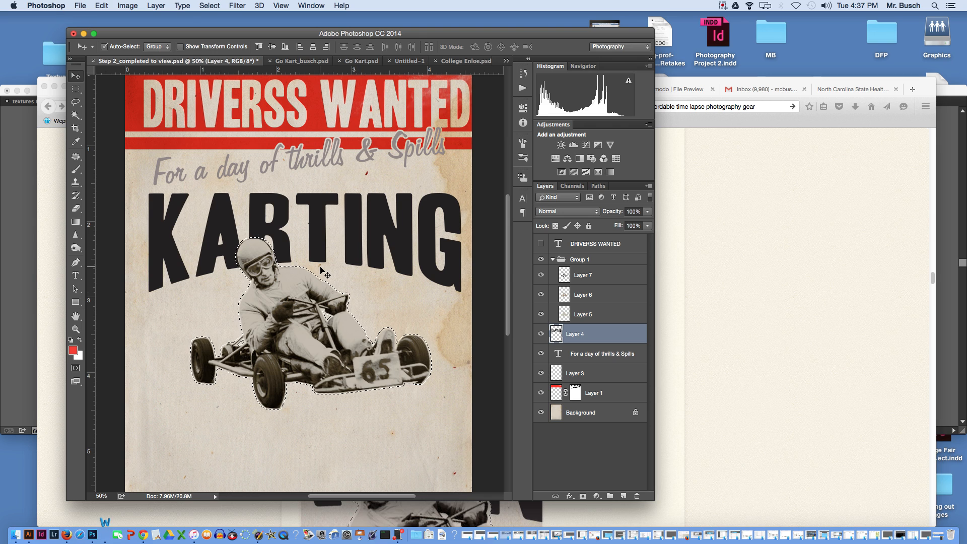
key("shift+super+i")
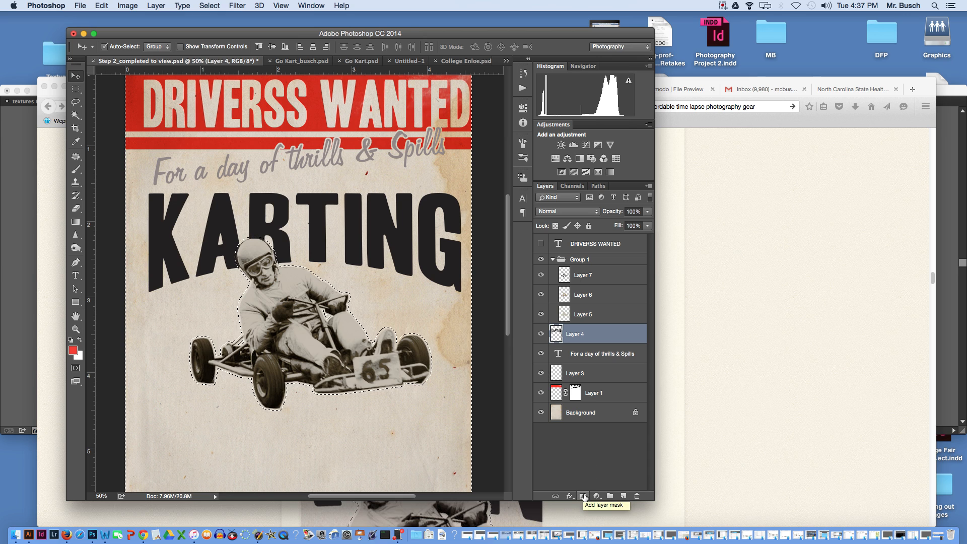
left_click(583, 496)
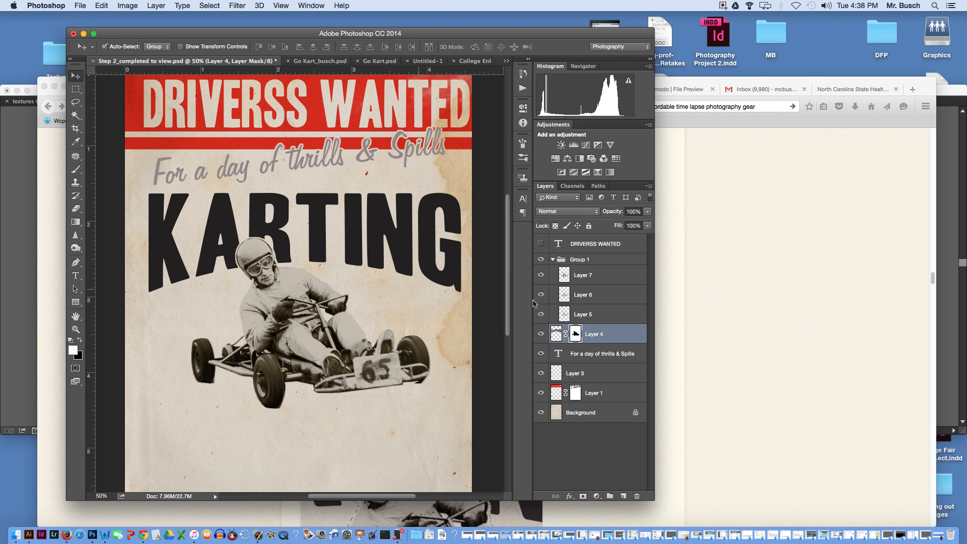
- Switch to Firefox to read the tutorial's instructions on masking the Karting text and adding a red streak, and return to Photoshop
left_click(694, 350)
scroll(788, 354, "up", 6)
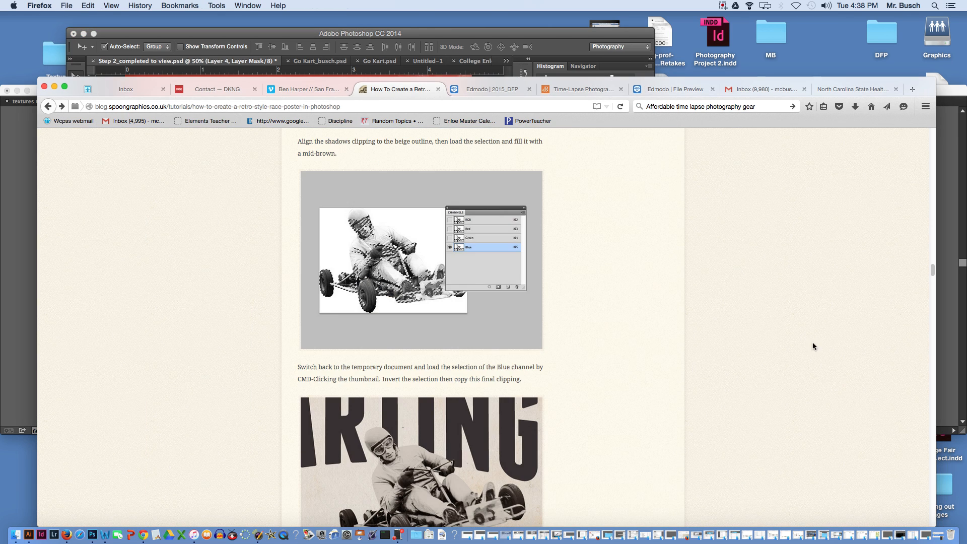
left_click_drag(927, 267, 929, 290)
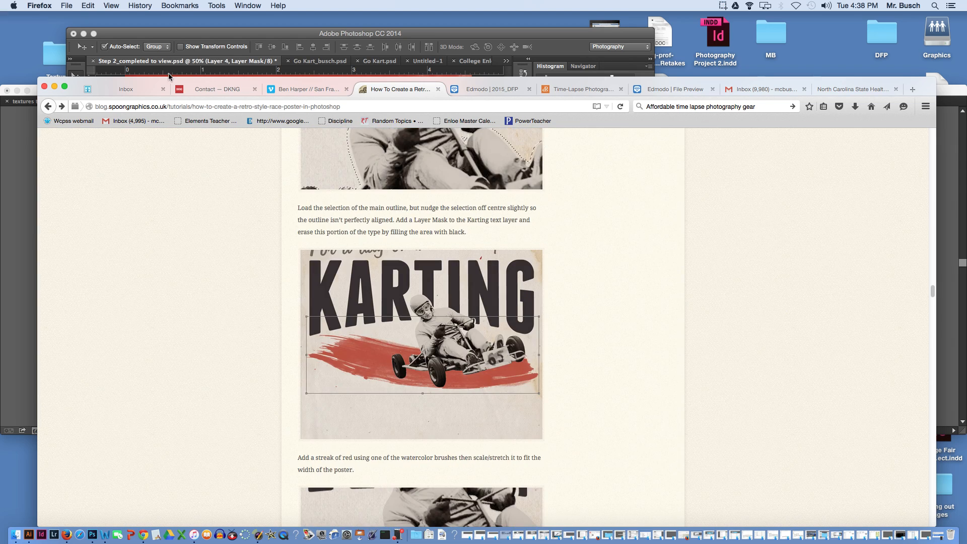
left_click(164, 36)
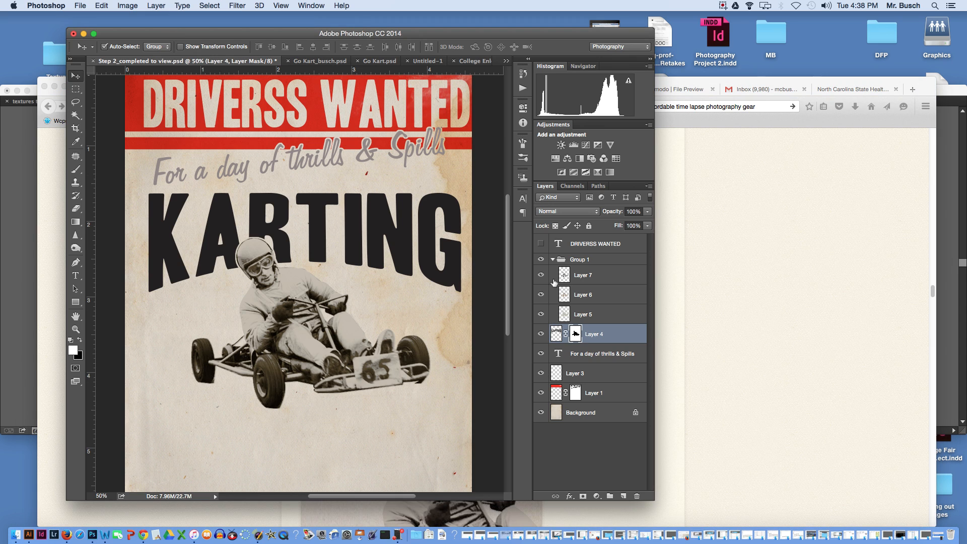
- Collapse Group 1, and hide and show it to check the masked text behind the kart
left_click(552, 260)
left_click(541, 259)
left_click(542, 259)
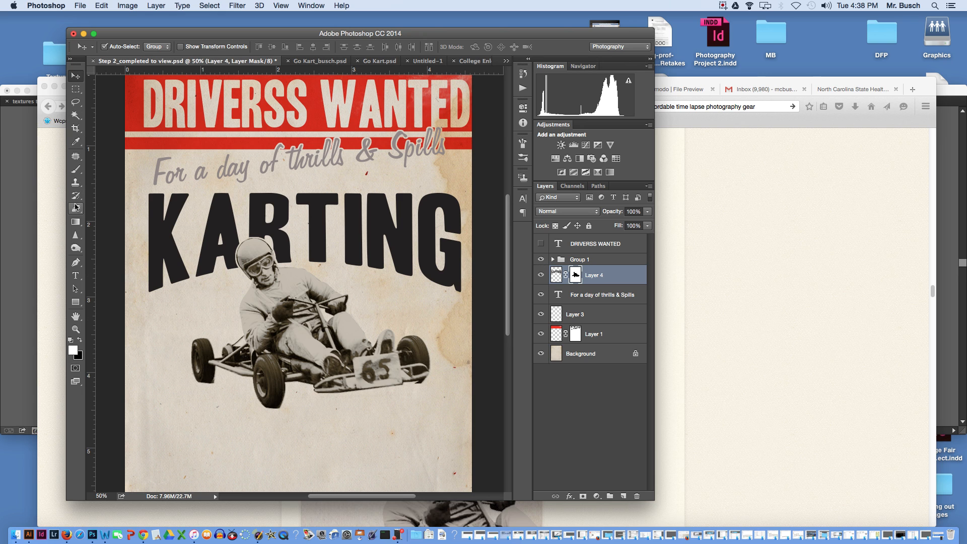
- Activate the Brush tool and check the name of the 2240-pixel watercolor brush preset without renaming it
left_click(74, 171)
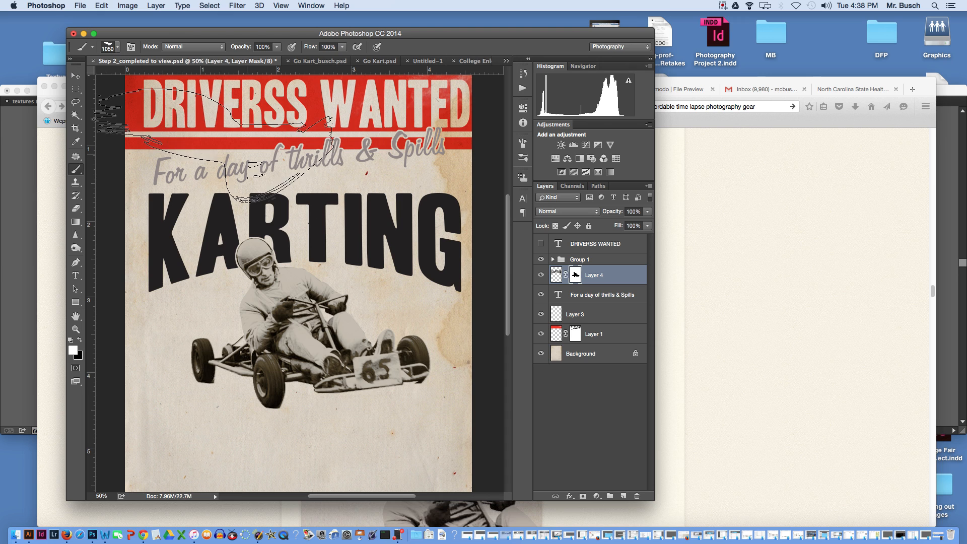
left_click(117, 48)
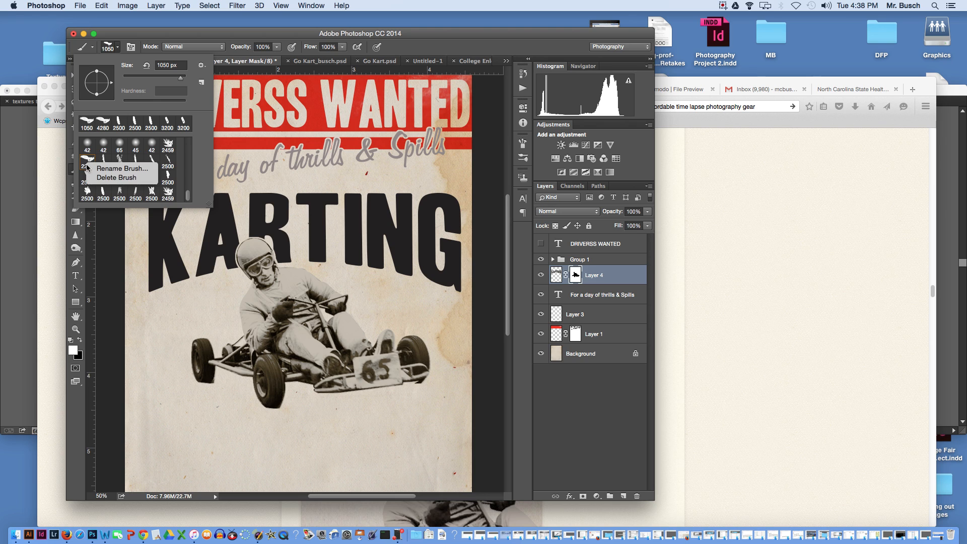
double_click(89, 168)
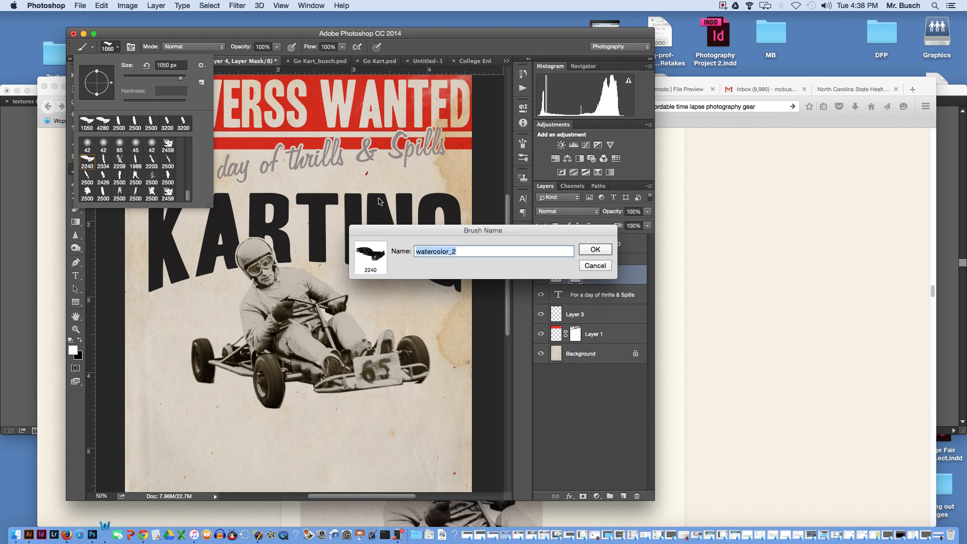
left_click(593, 250)
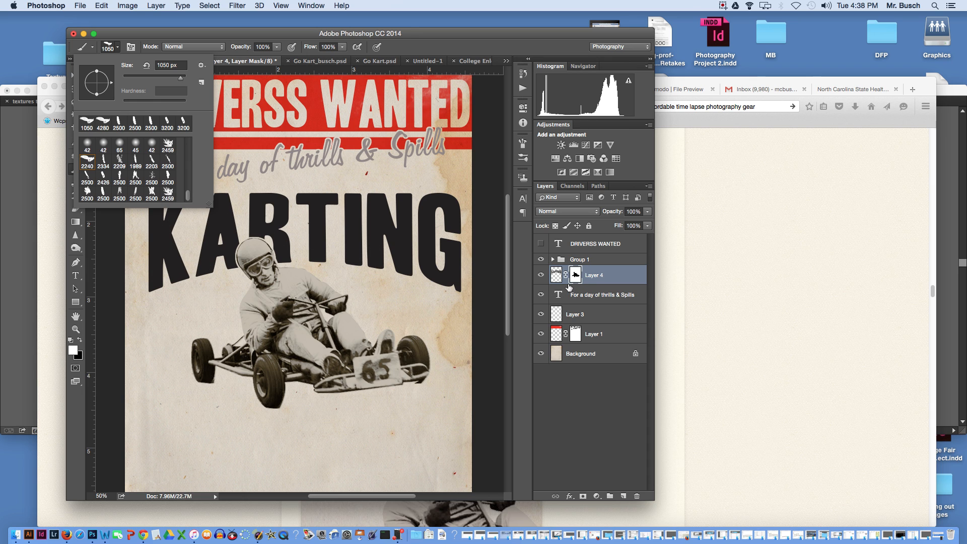
- Set the foreground color to red #f91a1a and deselect all layers
left_click(76, 349)
left_click(72, 351)
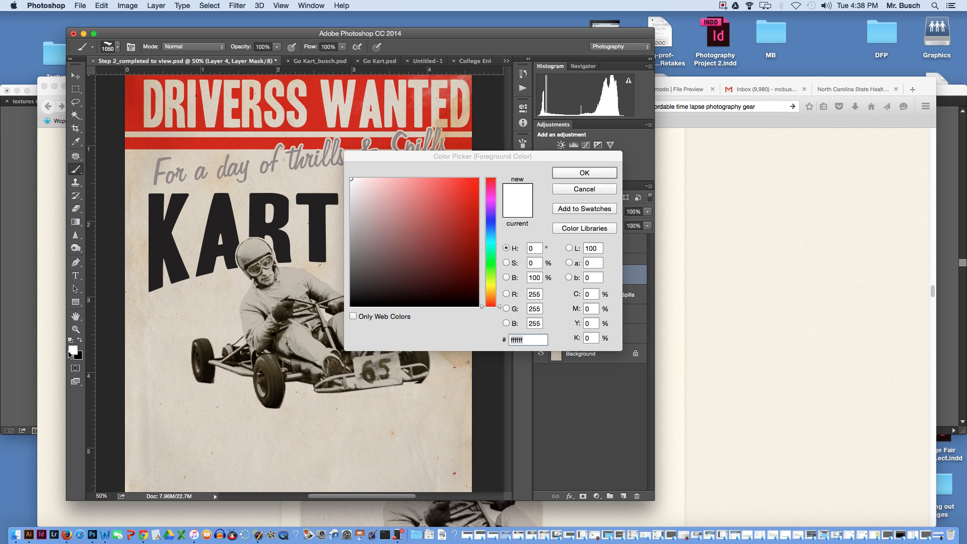
left_click(465, 182)
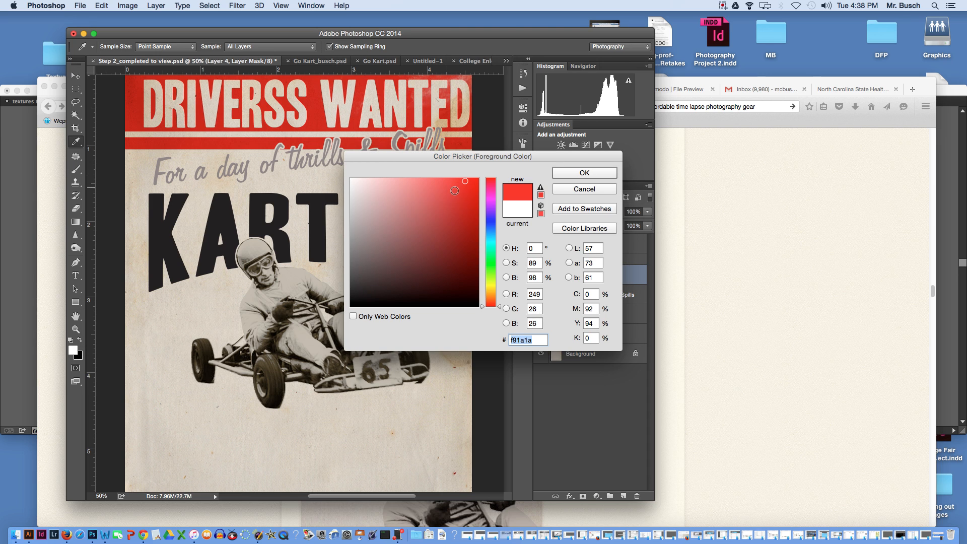
left_click(584, 172)
left_click(108, 47)
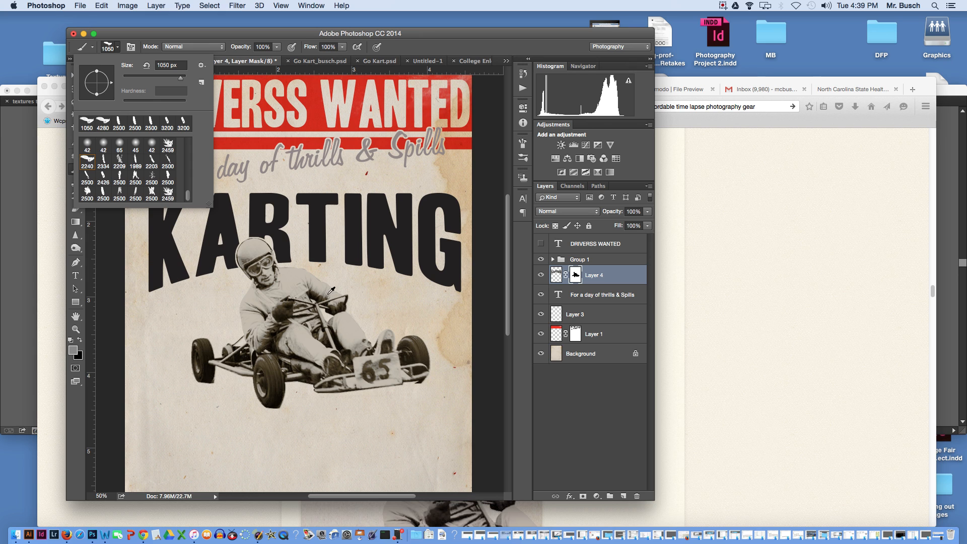
left_click(108, 305)
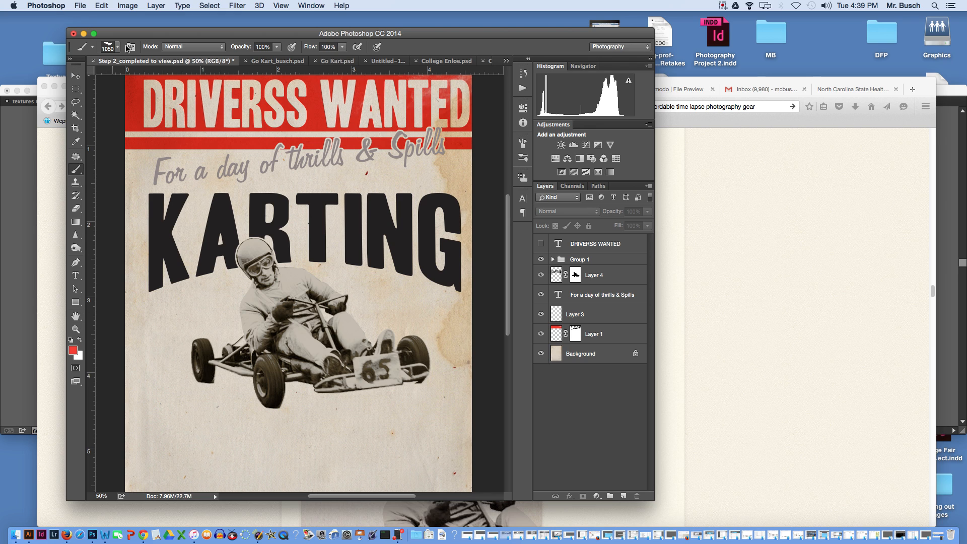
- Choose the 2240-pixel watercolor_2 brush and try to paint over the kart with no layer selected
left_click(108, 48)
left_click(87, 165)
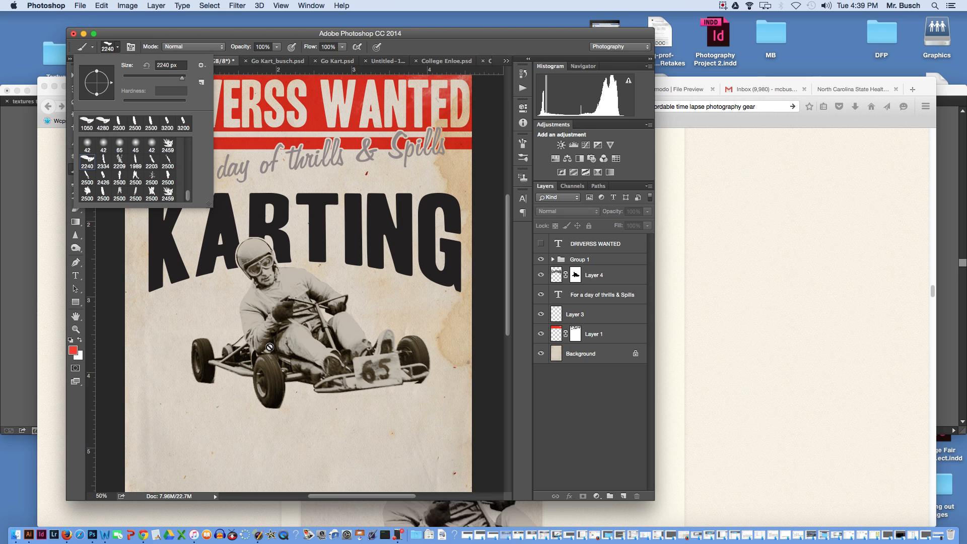
left_click(269, 348)
left_click(280, 351)
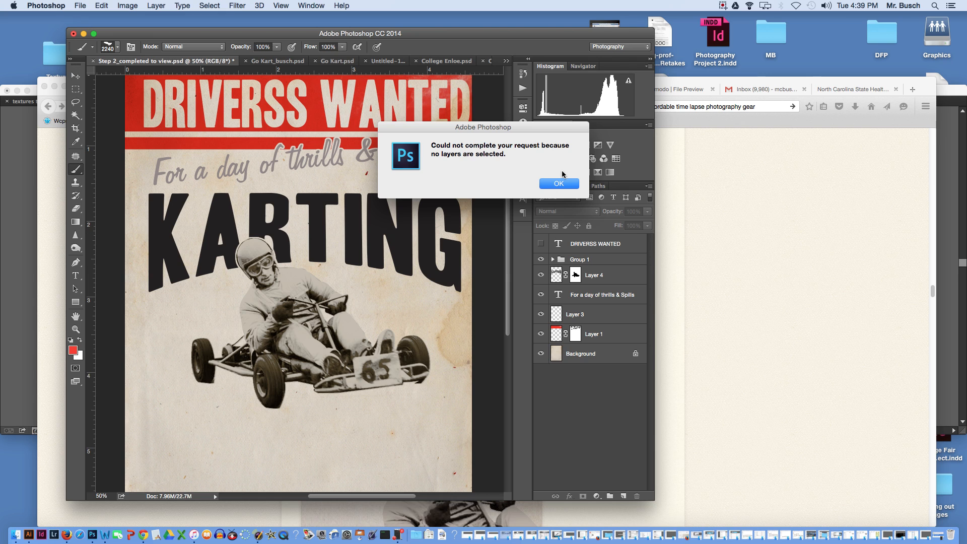
left_click(558, 185)
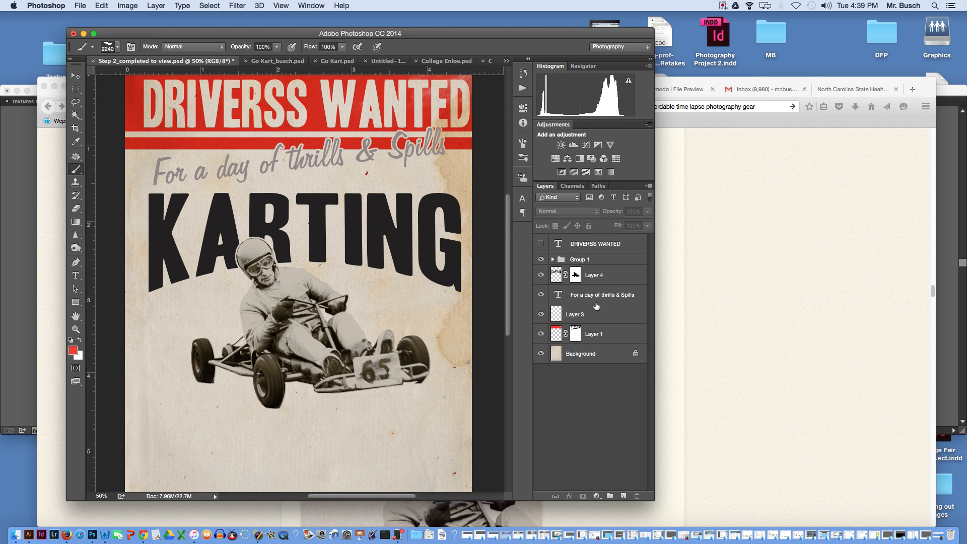
- Add a new empty layer and place it directly below Group 1
left_click(625, 497)
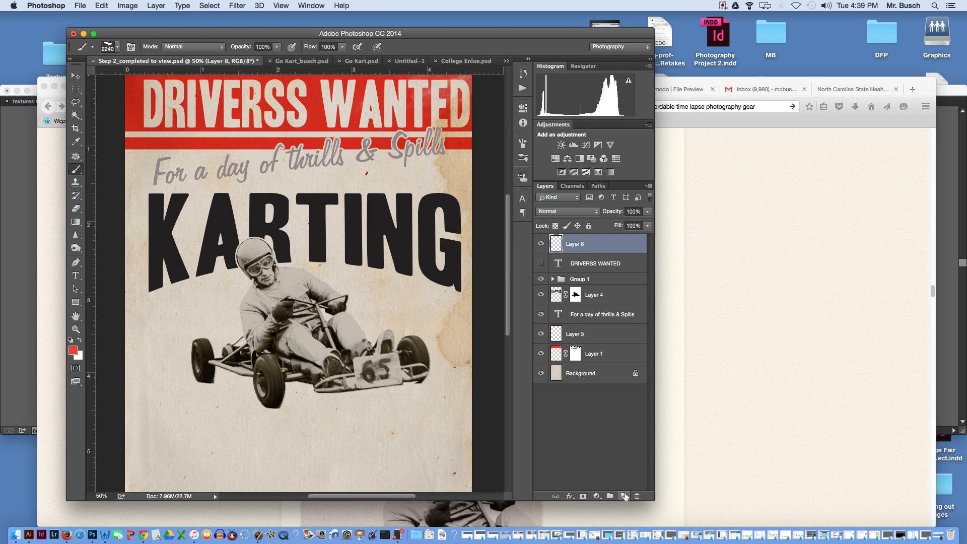
mouse_move(594, 244)
left_mouse_down()
mouse_move(589, 303)
mouse_move(588, 267)
left_mouse_up()
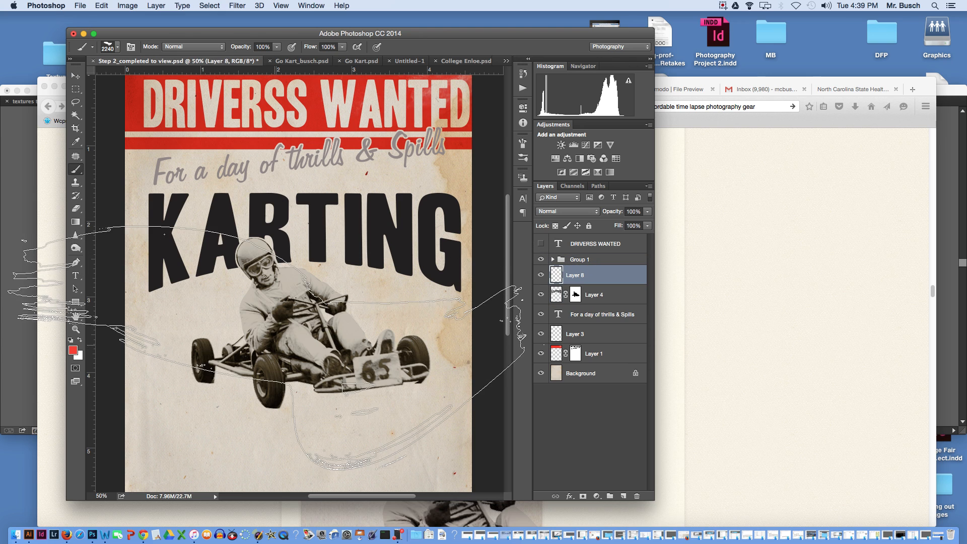
- Reduce the brush size to 1100 pixels and stamp one red watercolor streak behind the kart on the new layer
key("bracketleft")
key("bracketleft")
key("bracketleft")
key("bracketleft")
key("bracketleft")
key("bracketleft")
key("bracketleft")
key("bracketleft")
key("bracketleft")
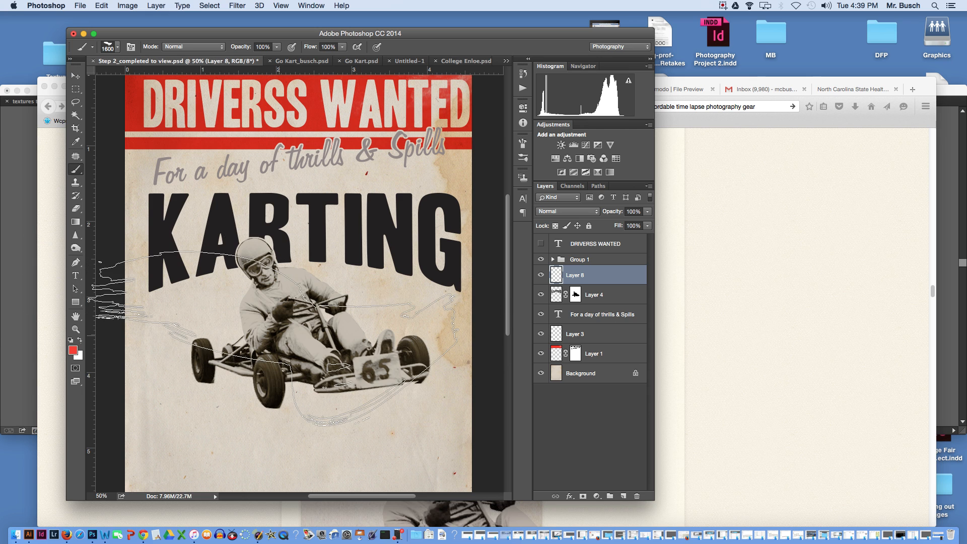
key("bracketleft")
key("bracketleft")
key("bracketleft")
key("bracketleft")
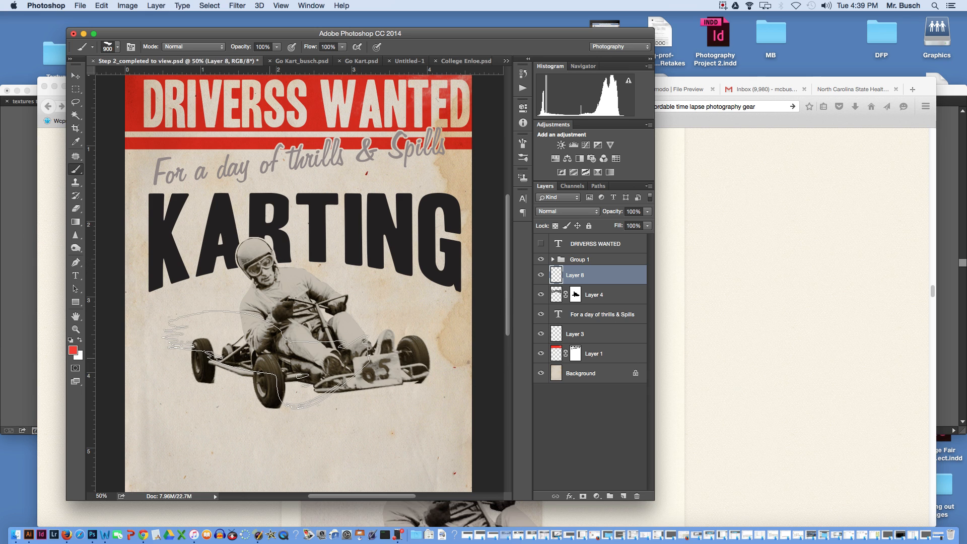
key("bracketright")
left_click(256, 374)
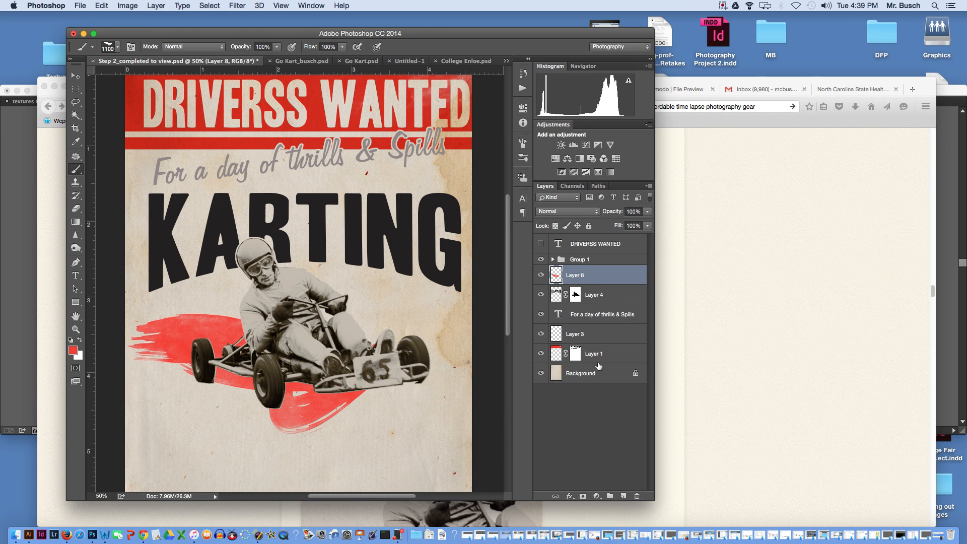
- Switch to Firefox to read the tutorial's instructions on stretching the red streak, offsetting the layering and creating a banner
left_click(746, 343)
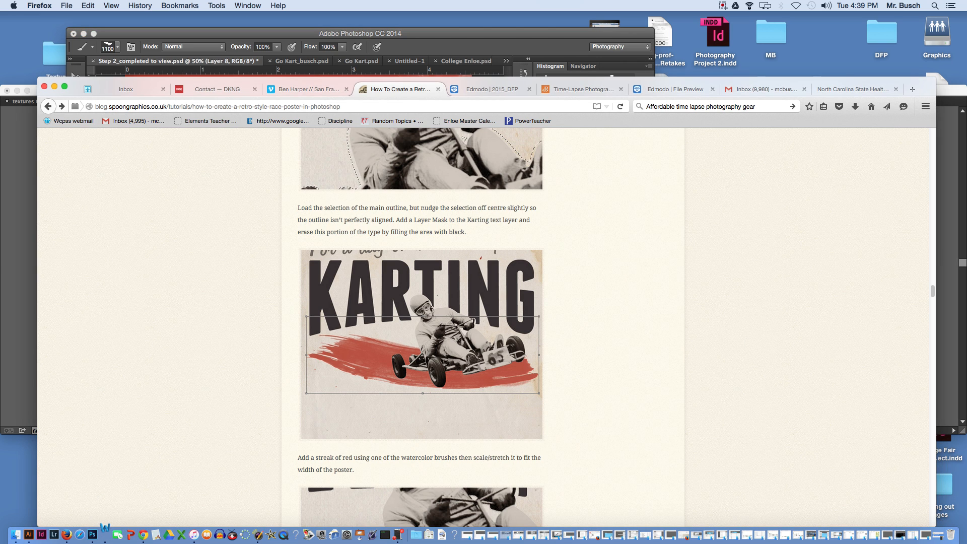
scroll(933, 297, "down", 10)
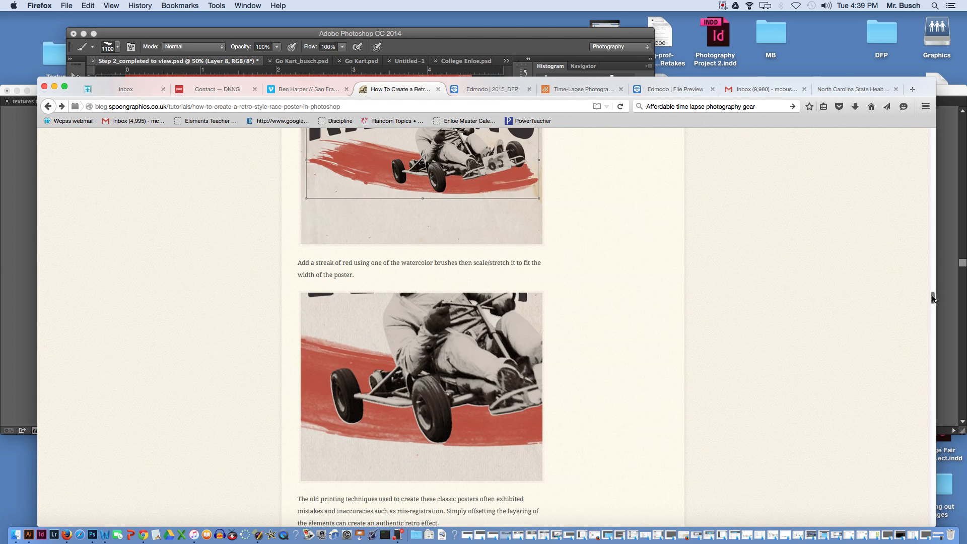
scroll(930, 304, "up", 3)
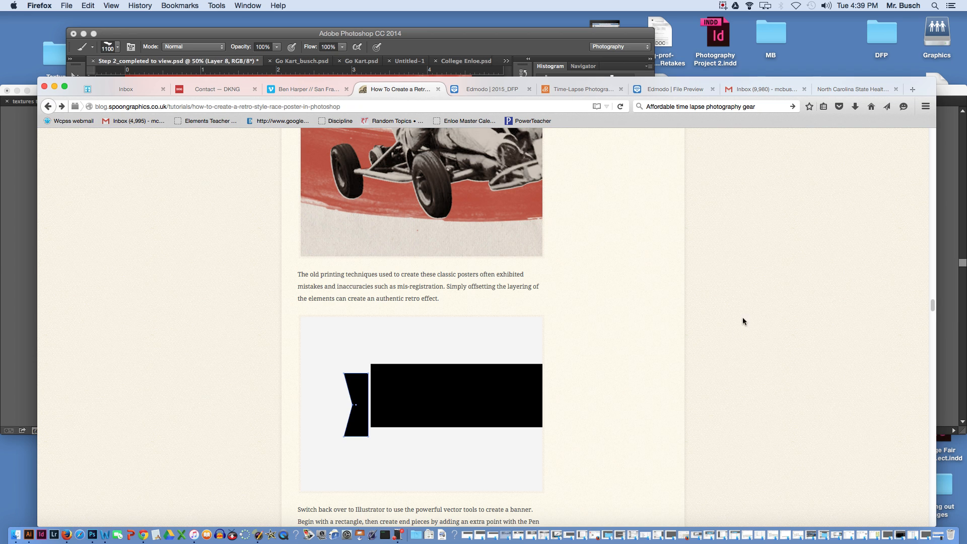
- Read on to the tutorial's chequered flag instructions and minimize the open windows to reveal the desktop
left_click_drag(932, 306, 929, 339)
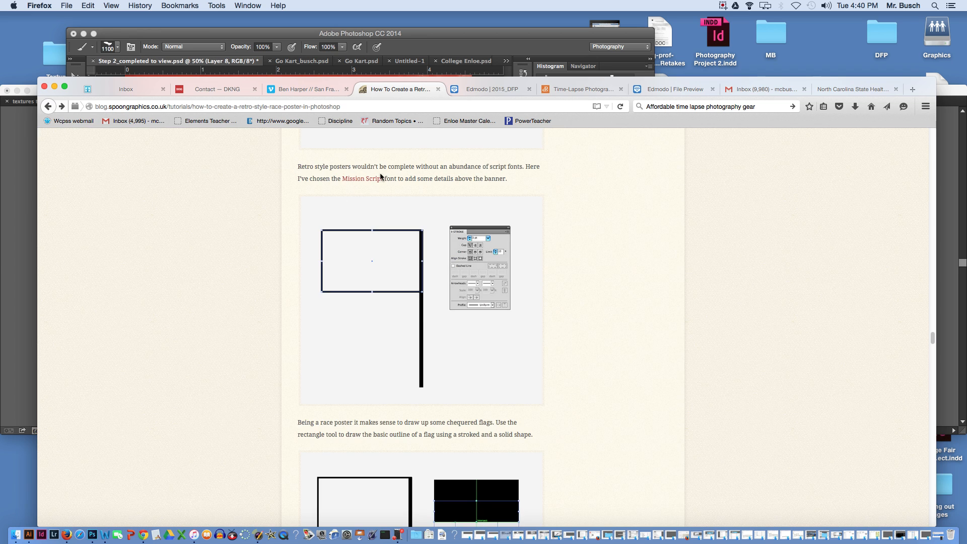
left_click(56, 86)
key("super+m")
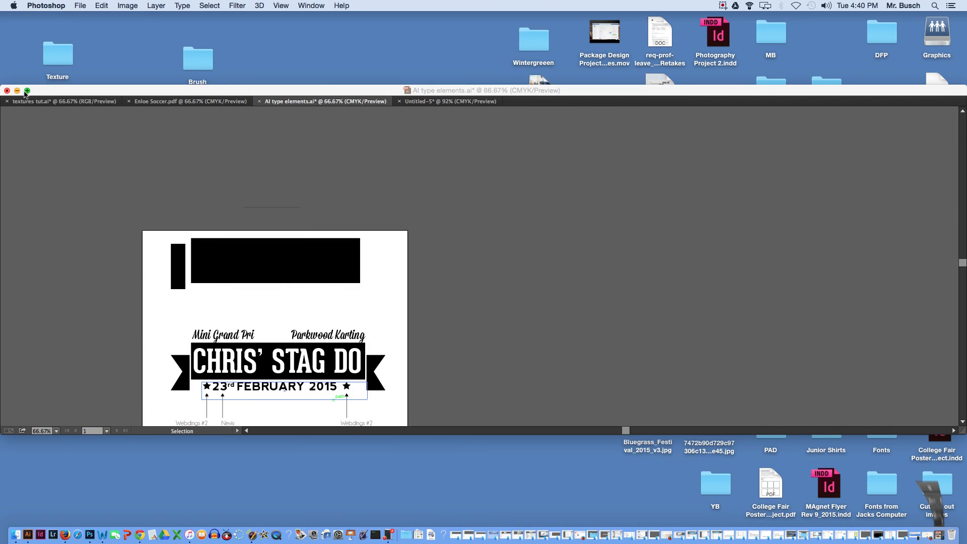
left_click(24, 92)
key("super+m")
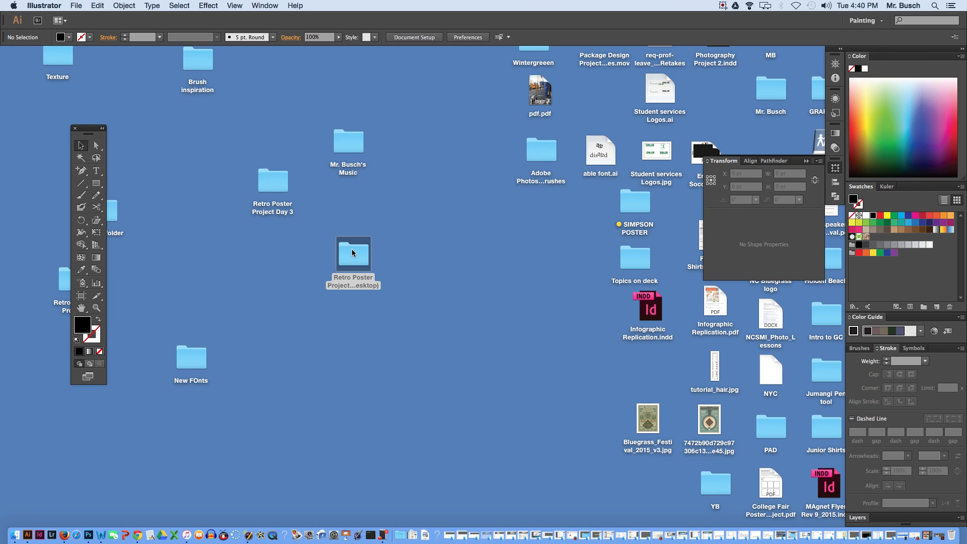
- Open the Retro Poster Project Day 3 folder on the desktop and select the GearedSlab-Bold.ttf font file
left_click(275, 179)
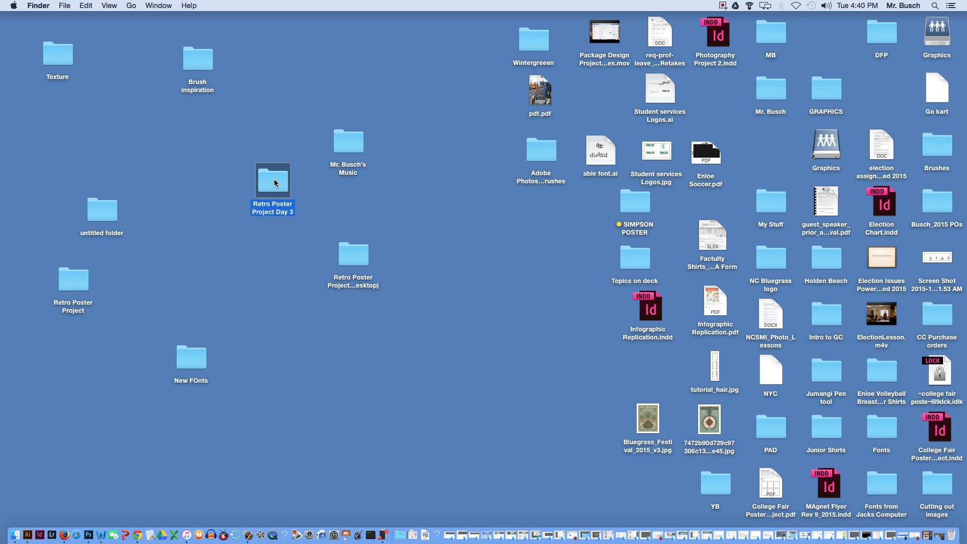
double_click(275, 177)
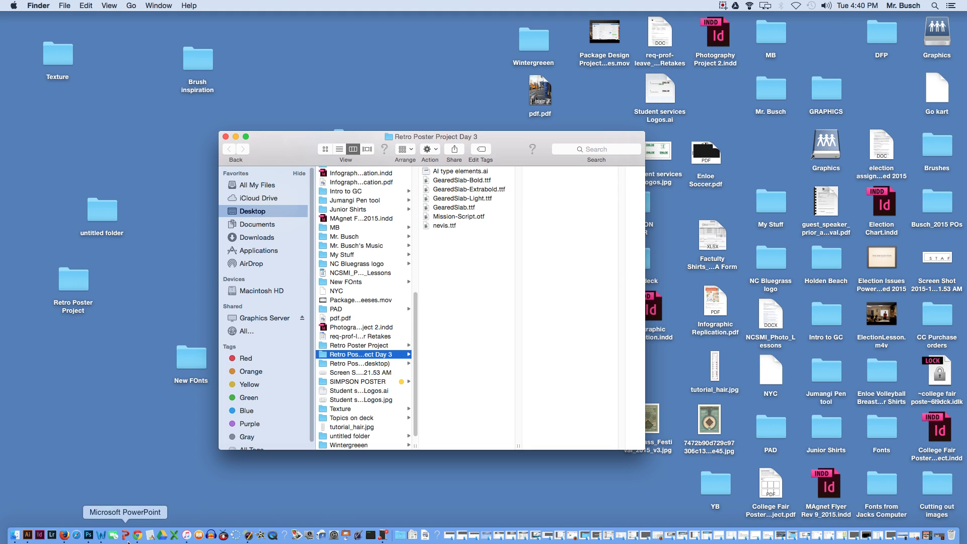
left_click(723, 6)
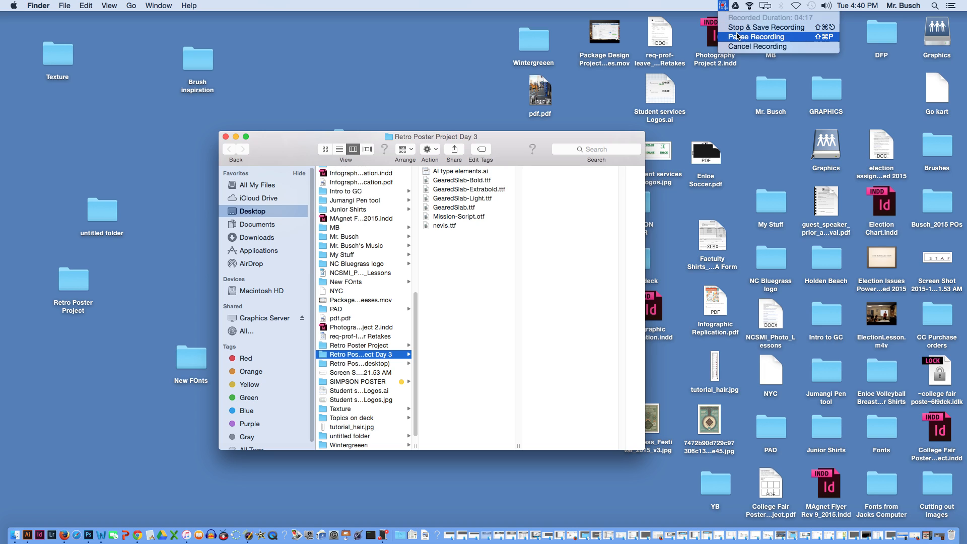
left_click(725, 38)
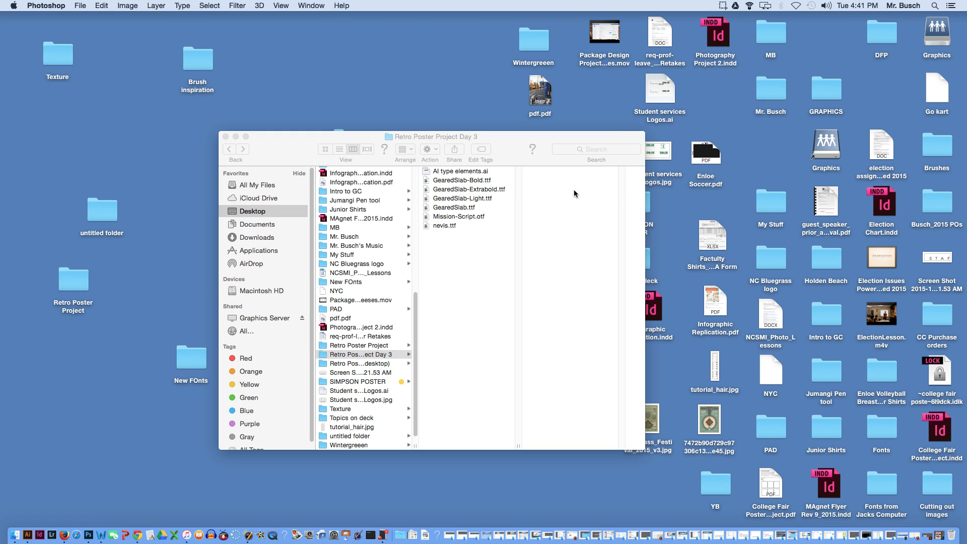
left_click(449, 182)
left_click(449, 181)
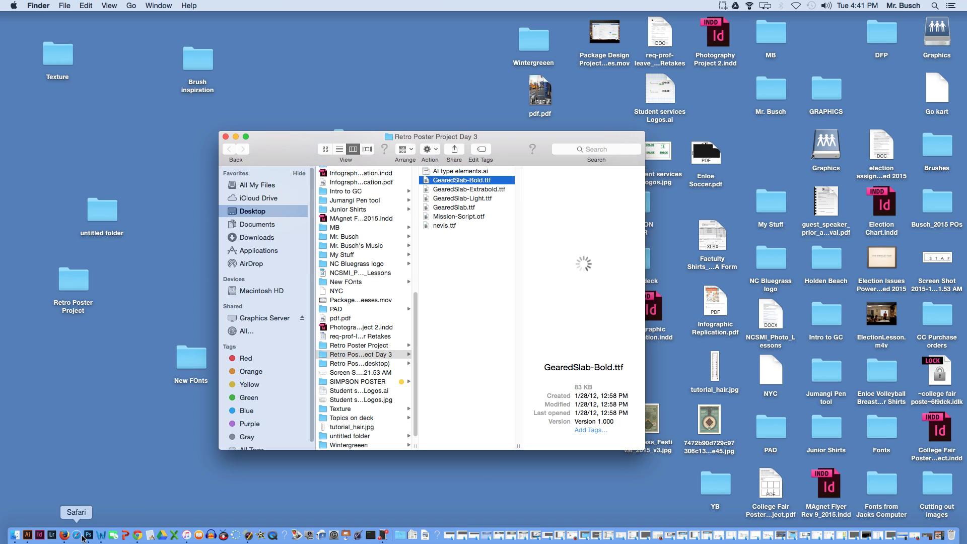
- Switch to Illustrator and delete the wide and the narrow black rectangles above the finished banner in AI type elements.ai
left_click(28, 535)
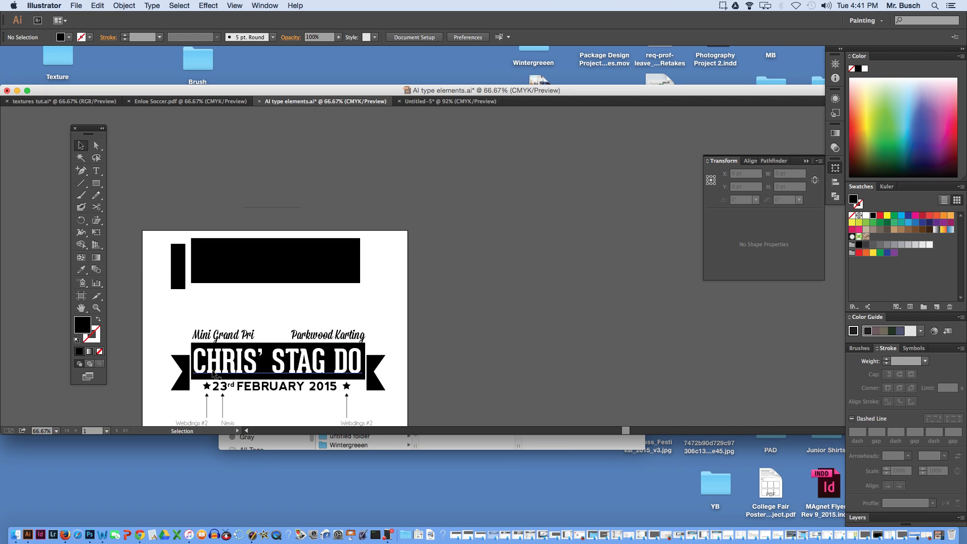
scroll(213, 373, "down", 5)
scroll(212, 373, "left", 4)
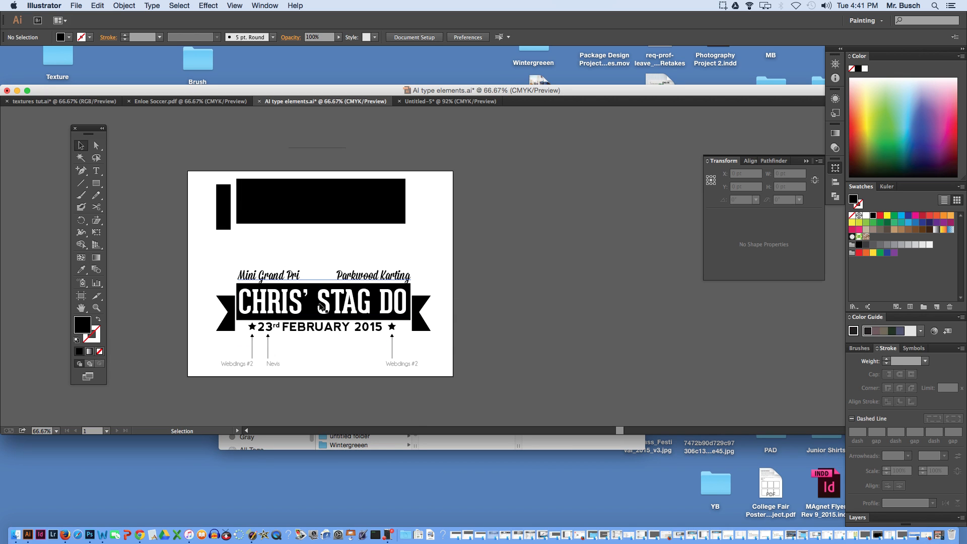
key("z")
left_click(255, 359)
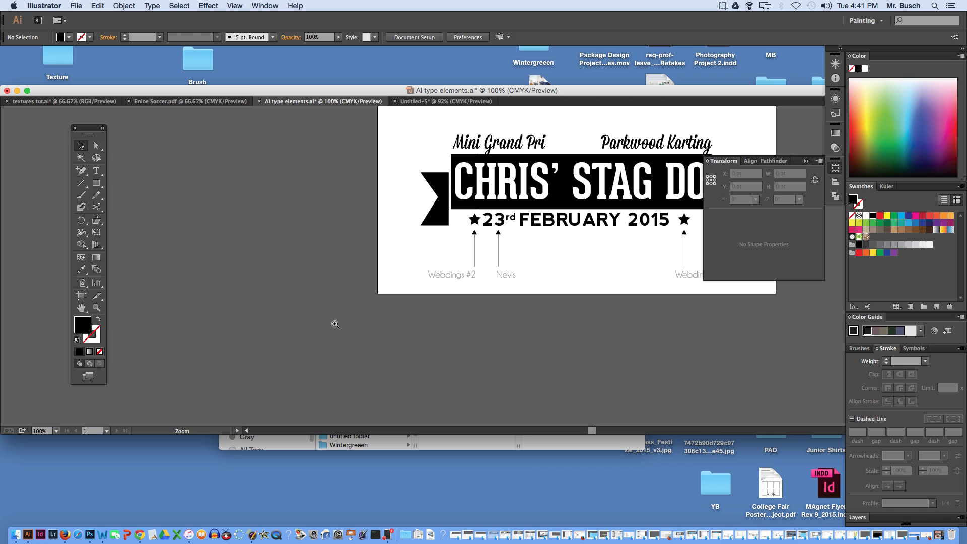
left_click_drag(450, 322, 325, 416)
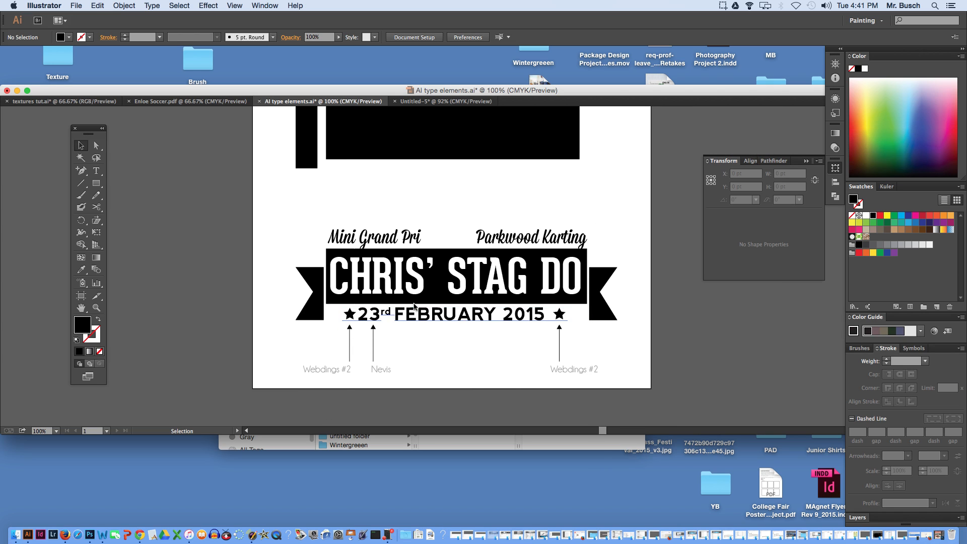
scroll(393, 294, "up", 6)
key("a")
left_click(334, 196)
key("Delete")
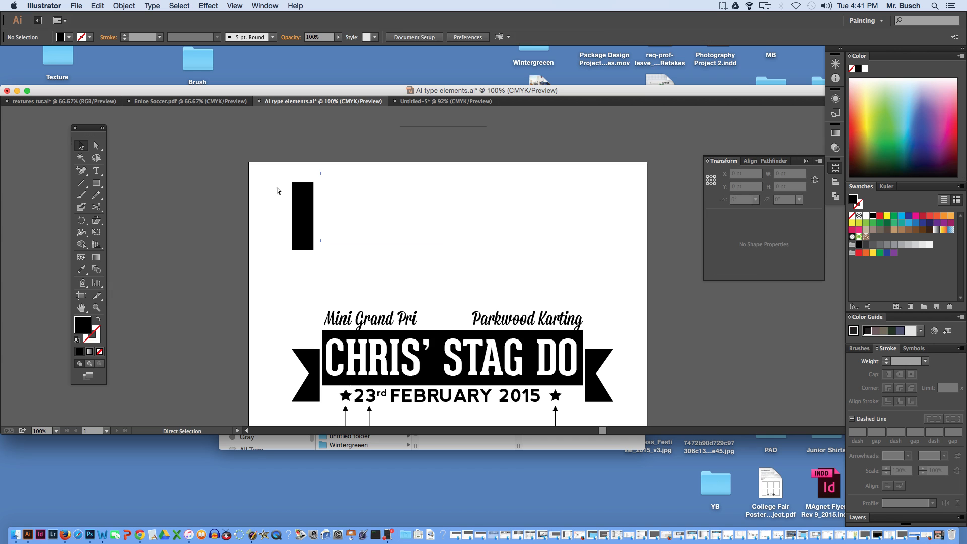
left_click(304, 202)
key("Delete")
key("v")
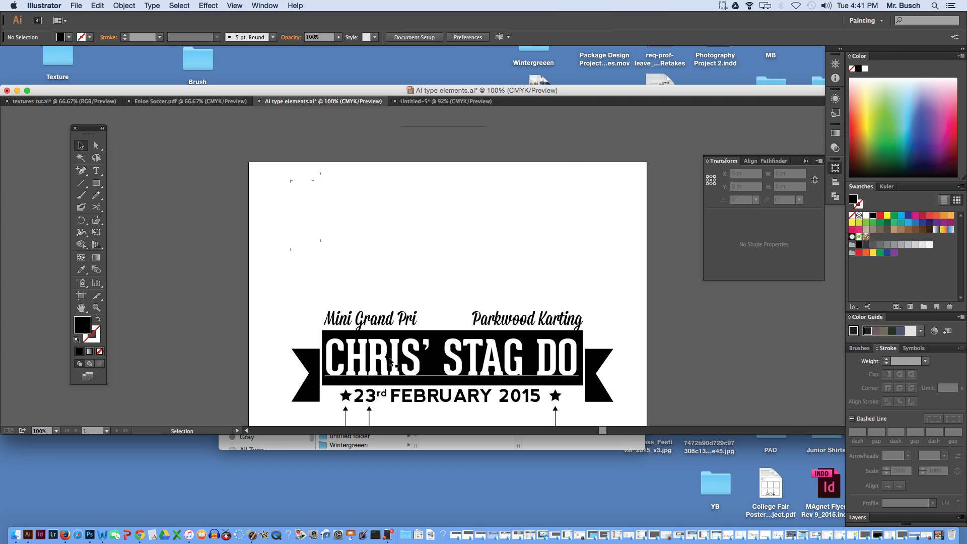
- Draw a black banner rectangle about 599 by 140 pt in the empty area above the finished banner
key("m")
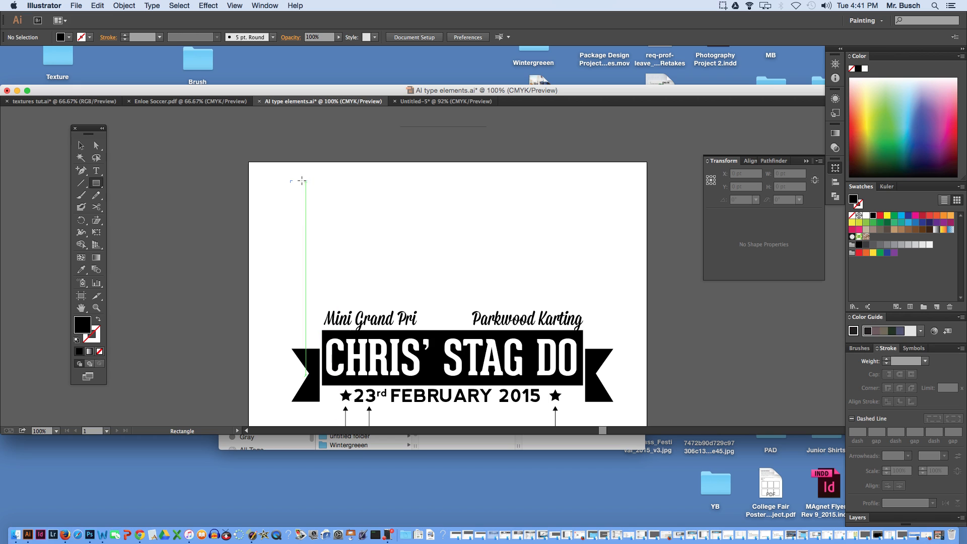
left_click_drag(296, 181, 597, 251)
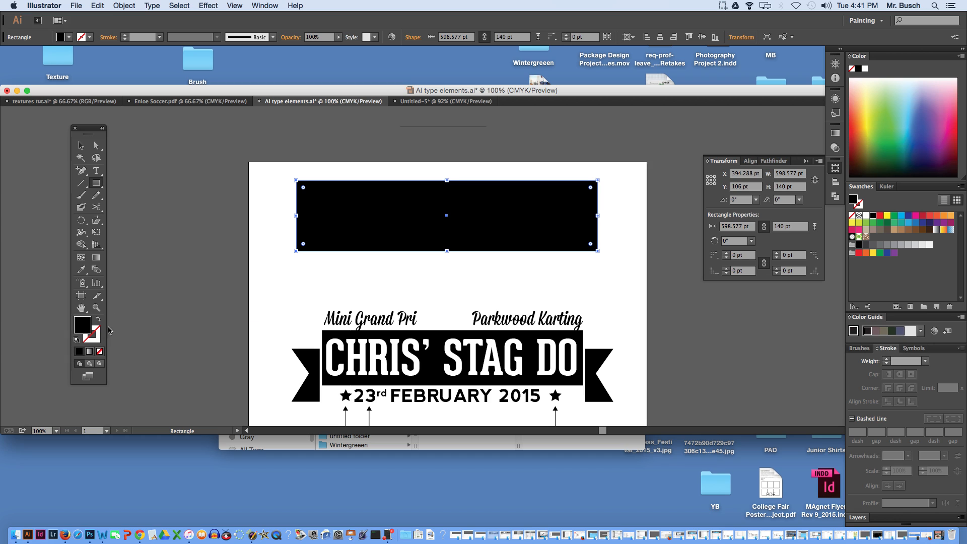
left_click(271, 209, "super")
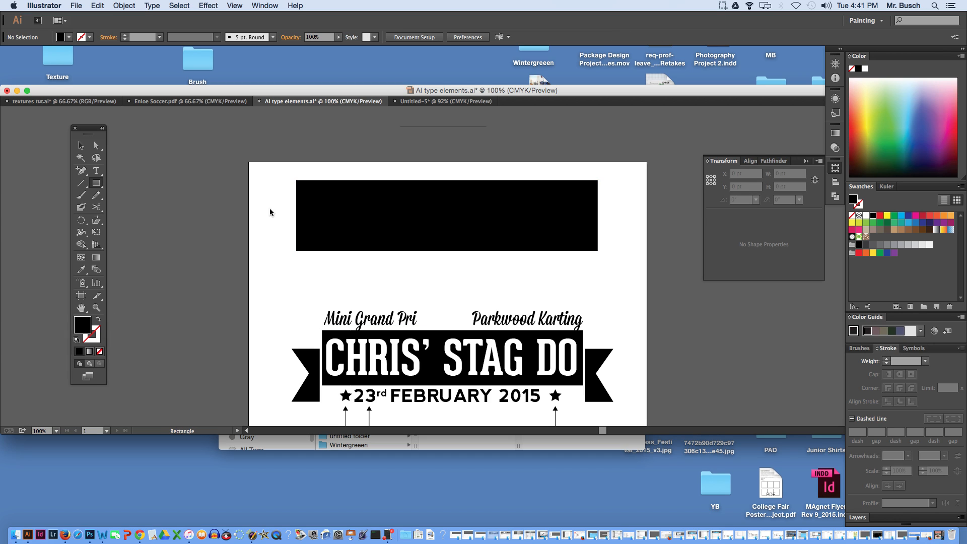
- Draw a black end piece about 54 by 135 pt, slightly lower beside the new banner, and copy it to the banner's opposite end
left_click_drag(265, 195, 292, 262)
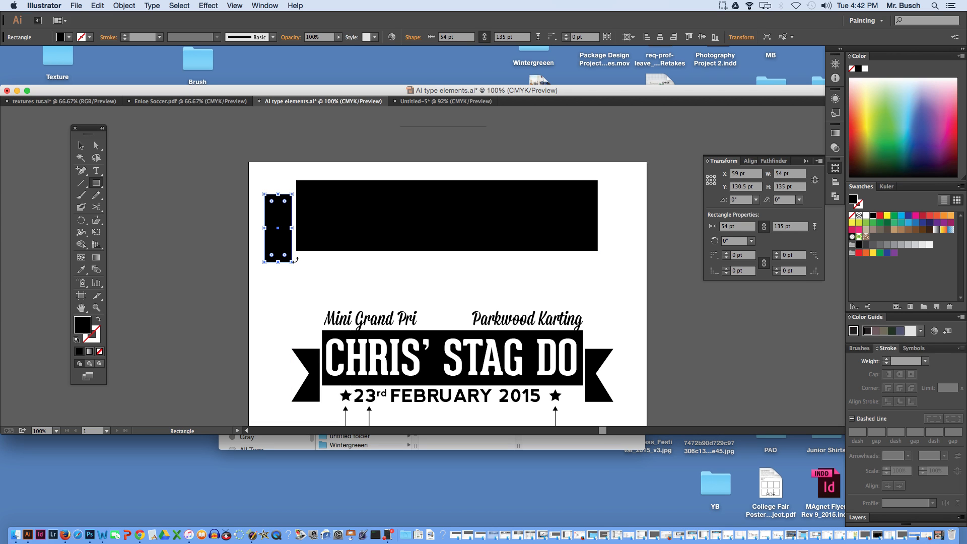
left_click(81, 146)
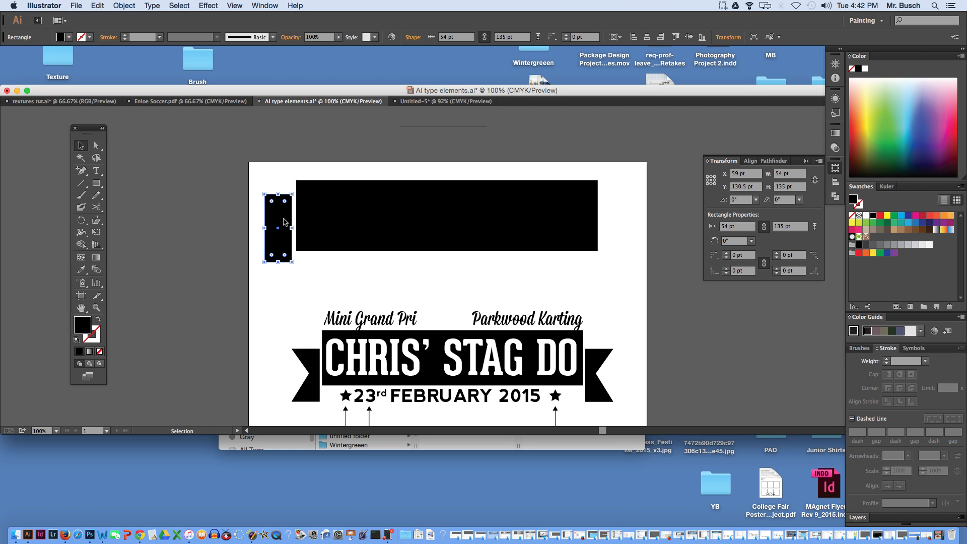
left_click_drag(285, 222, 623, 231)
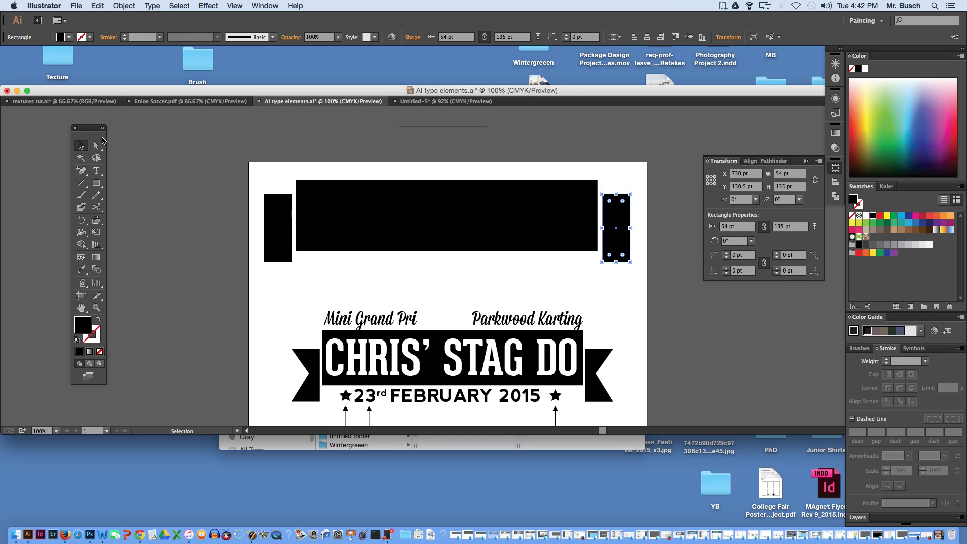
- Add an anchor point midway on the left end piece's outer edge and nudge it inward to X 69.5 pt, forming a ribbon notch
left_click(81, 170)
left_click(264, 227, "super")
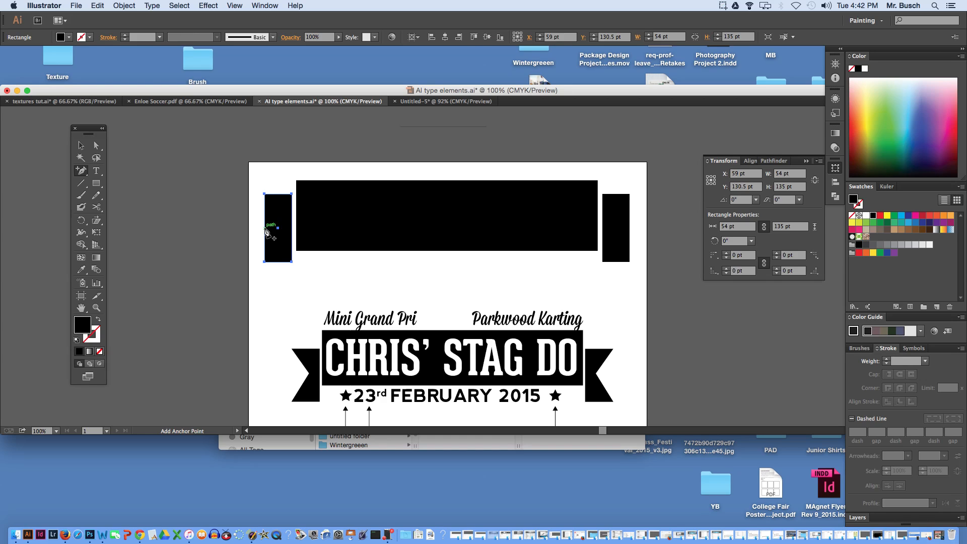
left_click(265, 229)
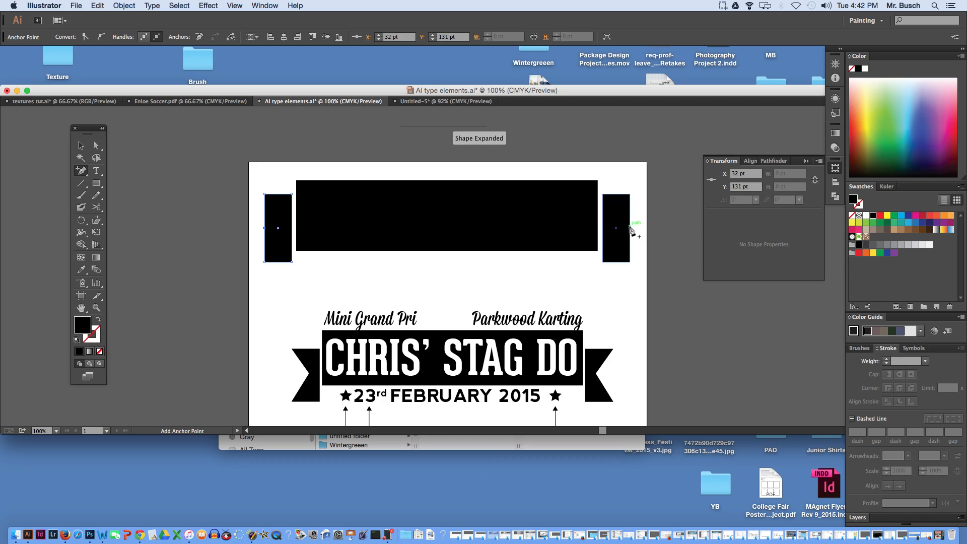
left_click(96, 145)
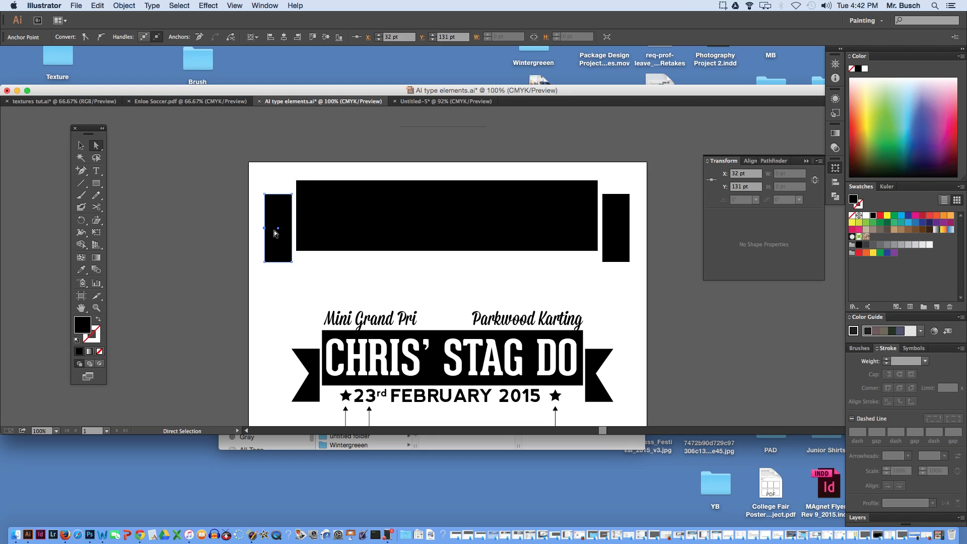
key("Right")
key("Right")
key("Right")
key("Right")
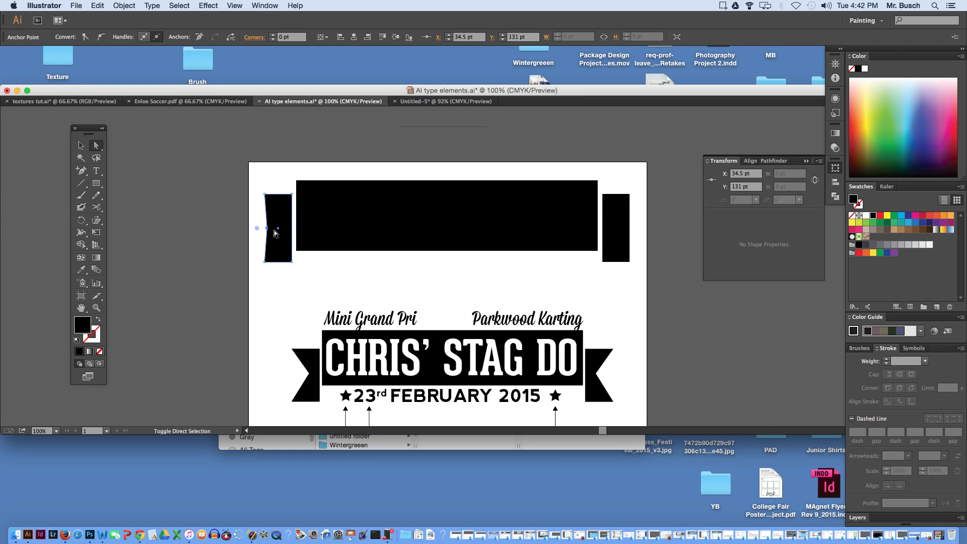
key("shift+Right")
key("shift+Right")
key("shift+Right")
key("shift+Right")
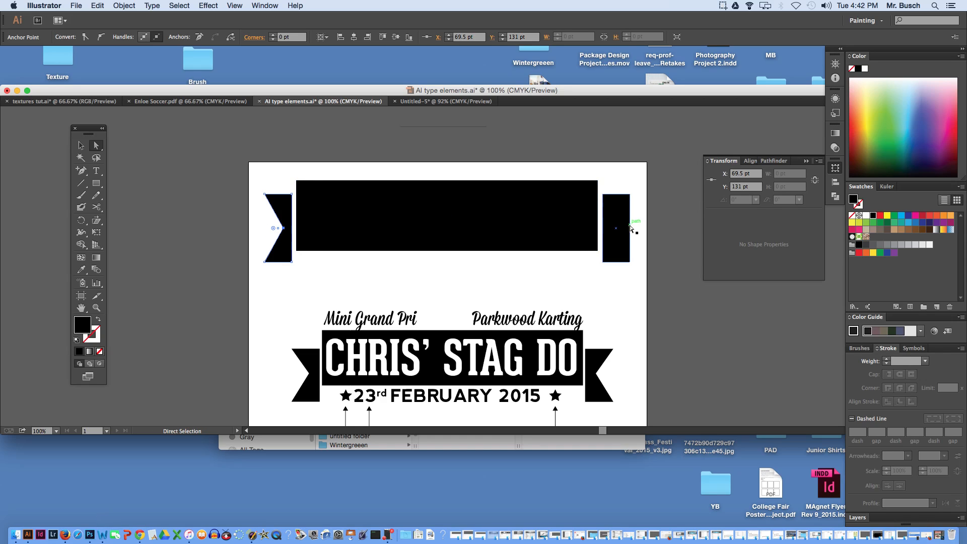
- Notch the right end piece by adding an anchor point midway on its outer edge and nudging it inward to X 717 pt
left_click(82, 171)
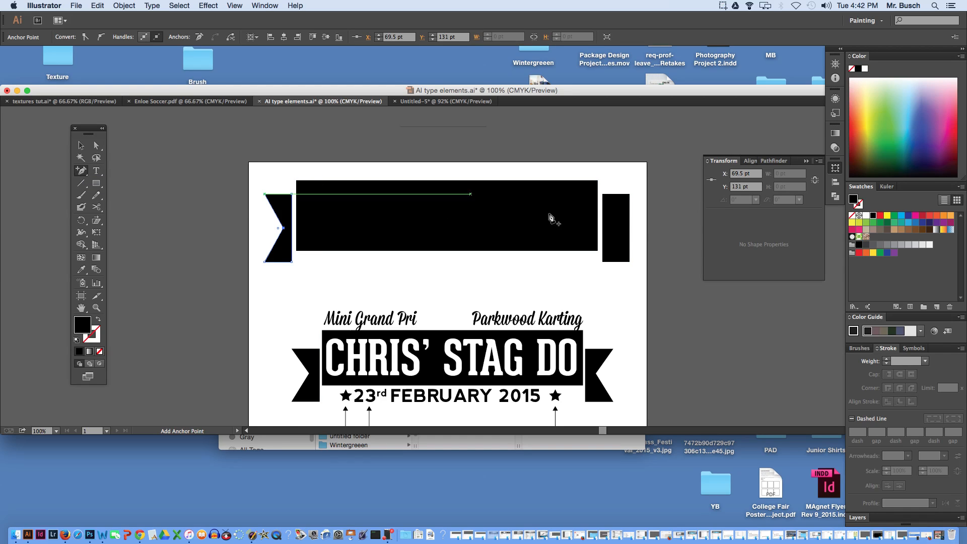
left_click(631, 229)
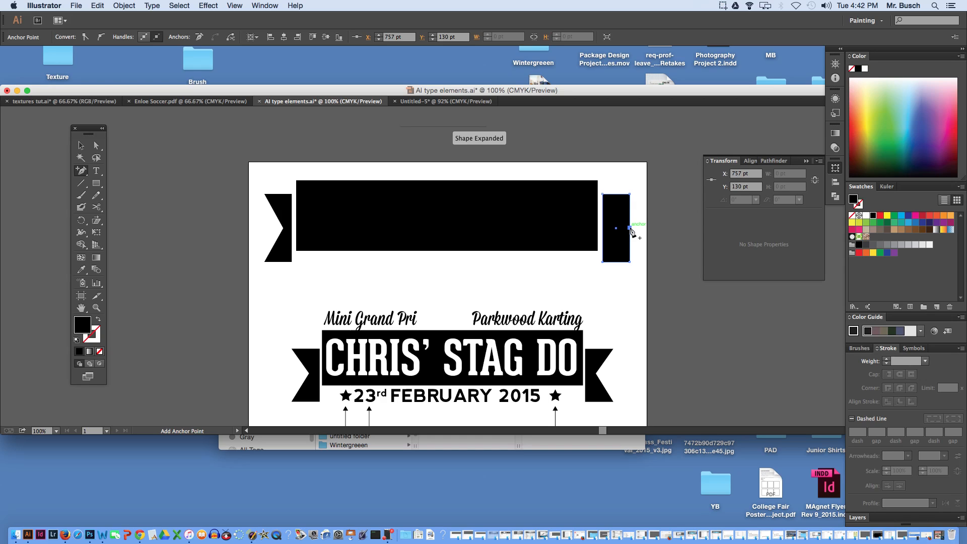
key("super")
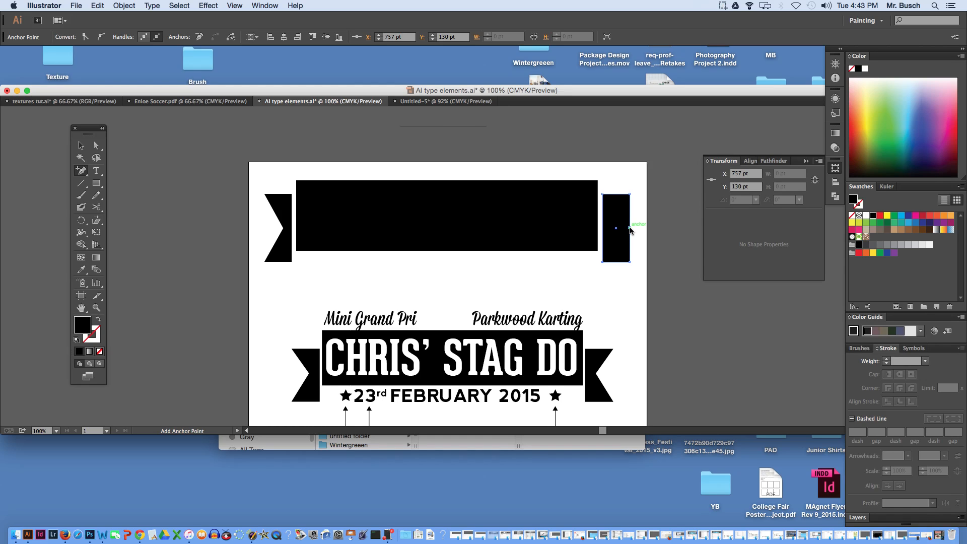
key("Left")
key("Left")
key("Left")
key("Left")
key("Left")
key("Left")
key("Left")
key("Left")
key("Left")
key("Left")
key("Left")
key("Left")
key("Left")
key("Left")
key("Left")
key("Left")
key("Left")
key("Left")
key("Left")
key("Left")
key("Left")
key("Left")
key("Left")
key("Left")
key("Left")
key("Left")
key("Left")
key("Left")
key("Left")
key("Left")
key("Left")
key("Left")
key("Left")
key("Left")
key("Left")
key("Left")
key("Left")
key("Left")
key("Left")
key("Left")
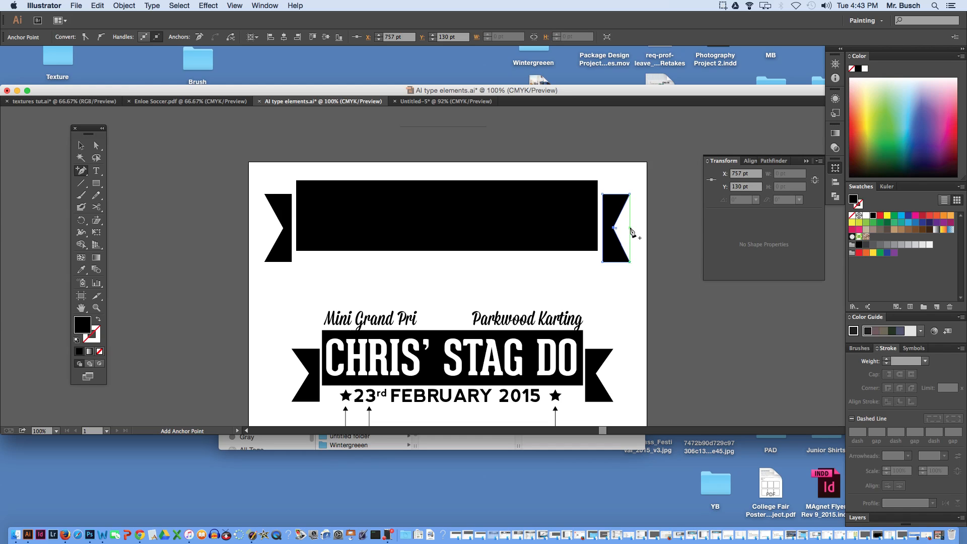
key("Left")
key("Left")
key("Left")
key("Left")
key("Left")
key("Left")
key("Left")
key("Left")
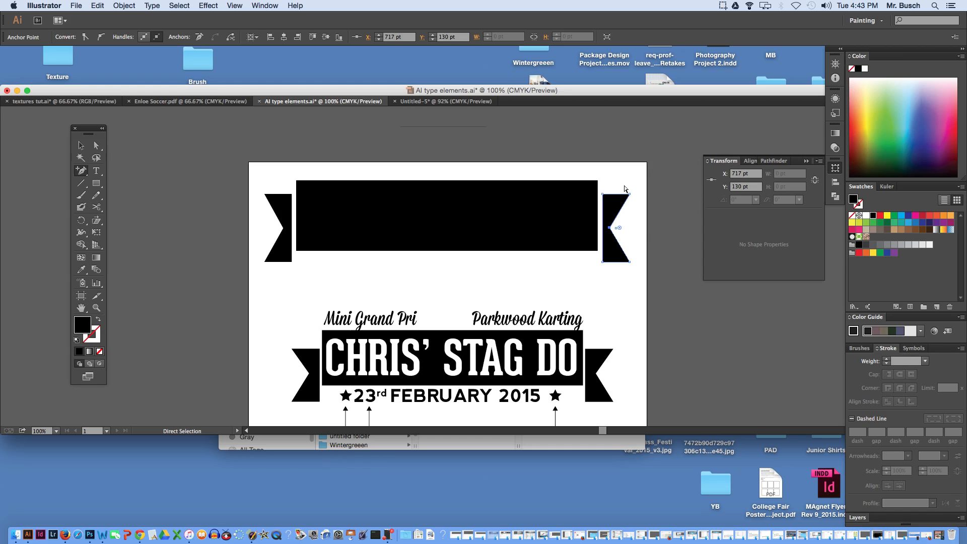
left_click(616, 170, "super")
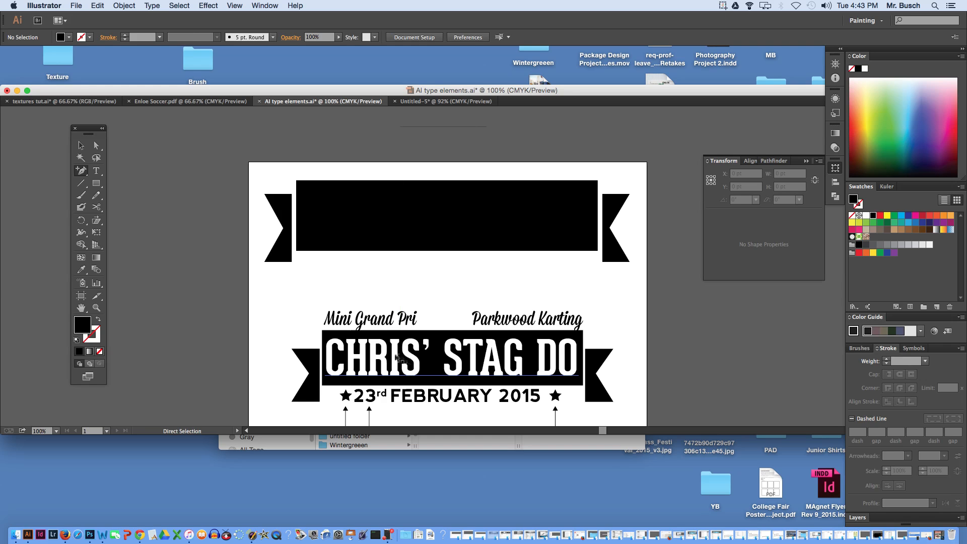
- Add a text frame about 693 by 147 pt overlapping the new banner's upper edge and enter the first name followed by "STAG DO" in capitals
left_click(397, 356, "super")
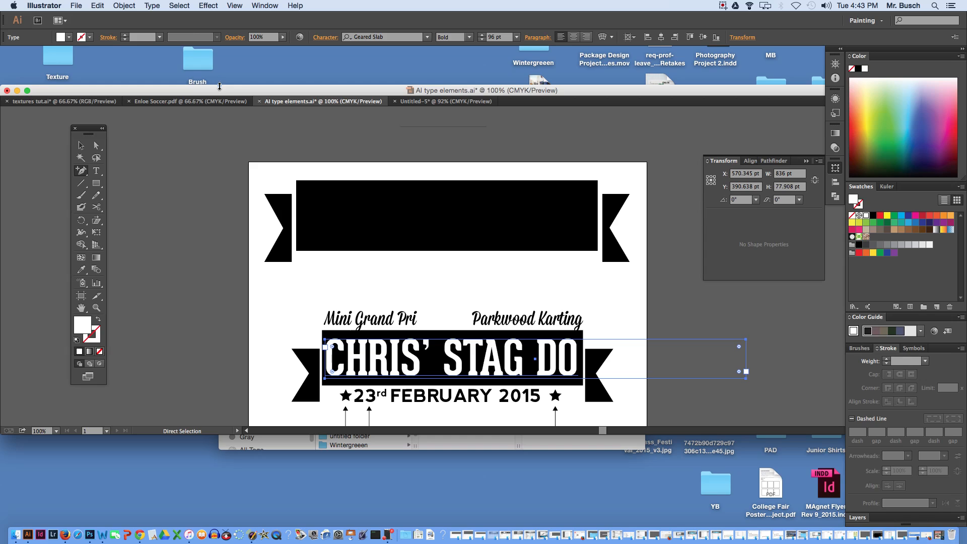
left_click(96, 171)
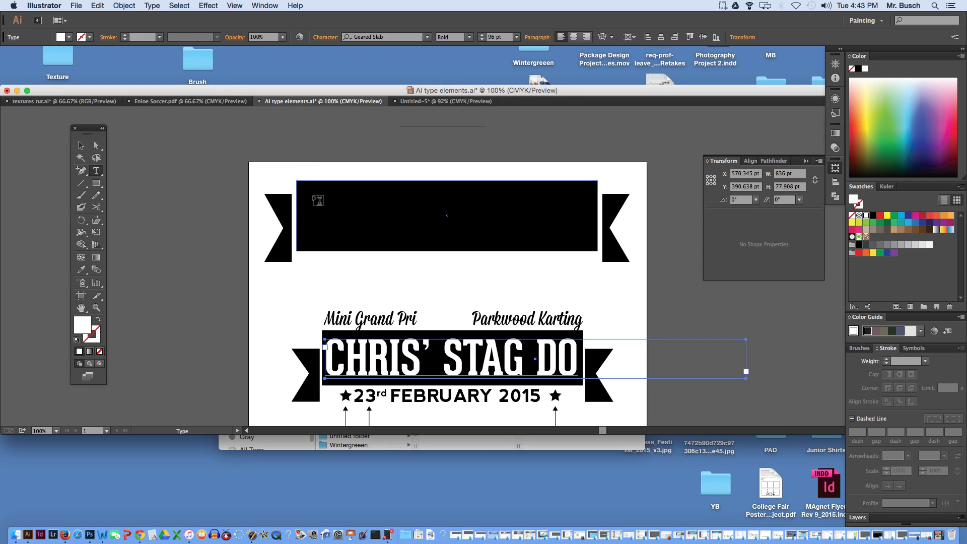
left_click_drag(286, 134, 636, 206)
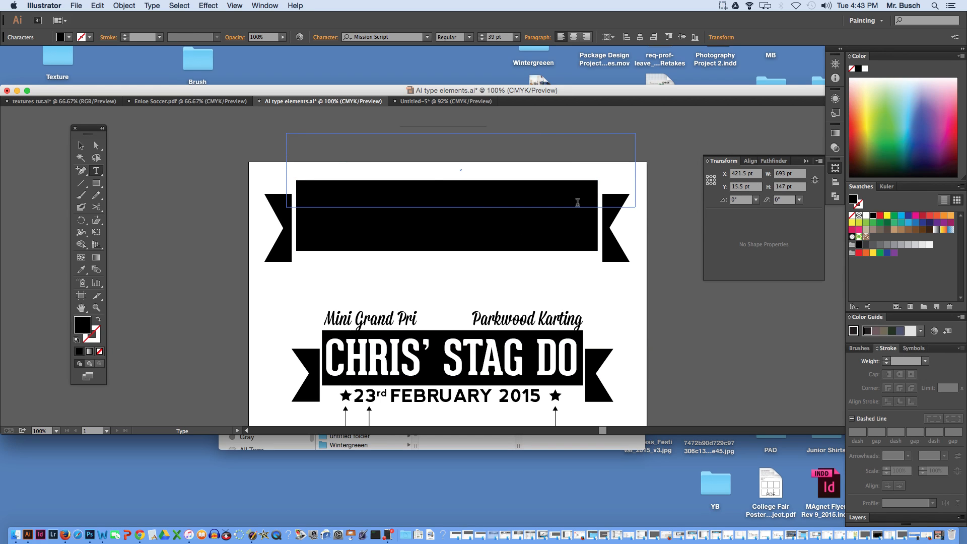
type("CHRISH")
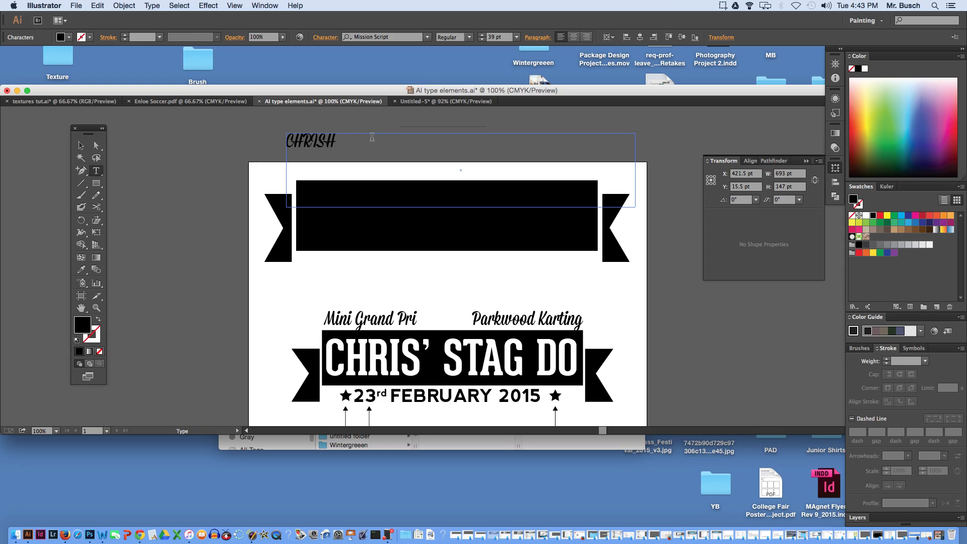
type("' S")
type("TAG")
type(" DO")
- Change all of the new title text's font to Geared Slab Bold
key("super+a")
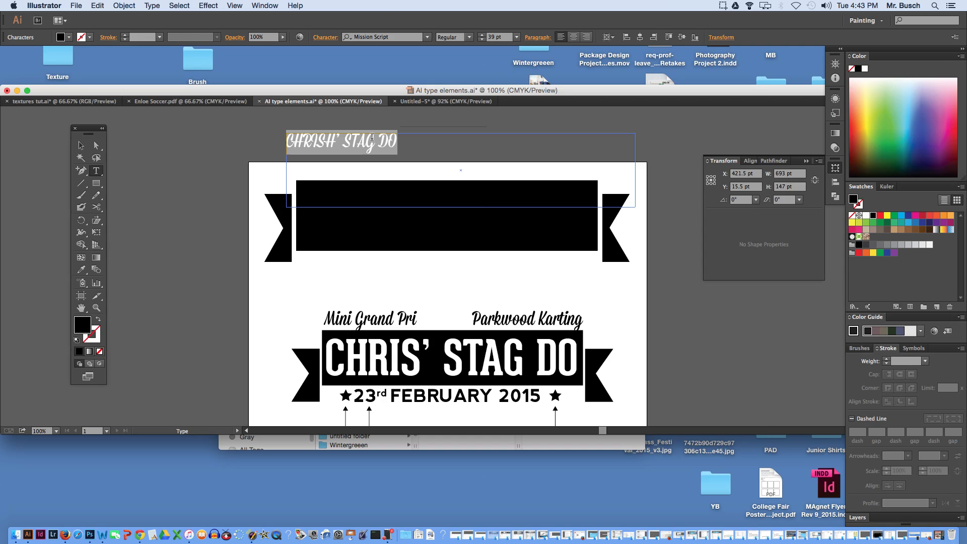
left_click(367, 37)
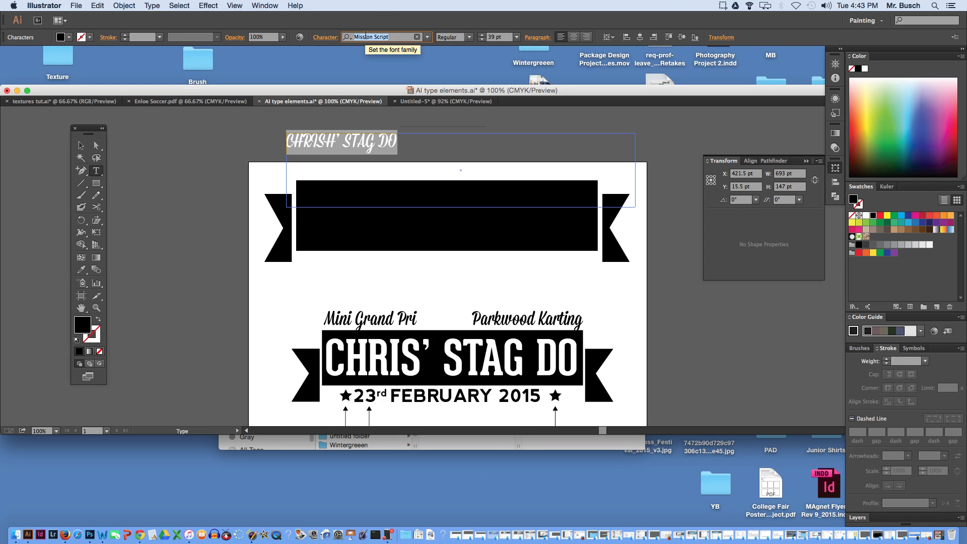
type("ge")
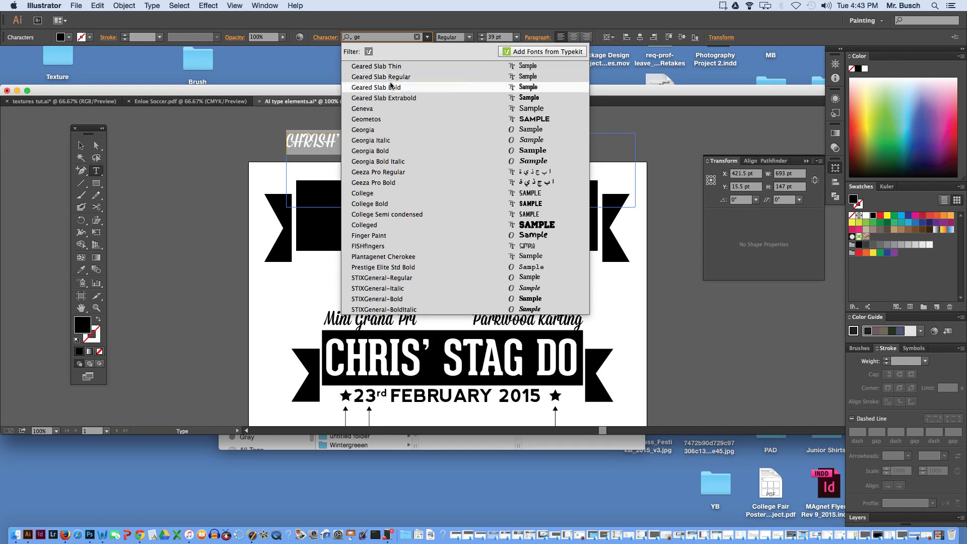
left_click(391, 87)
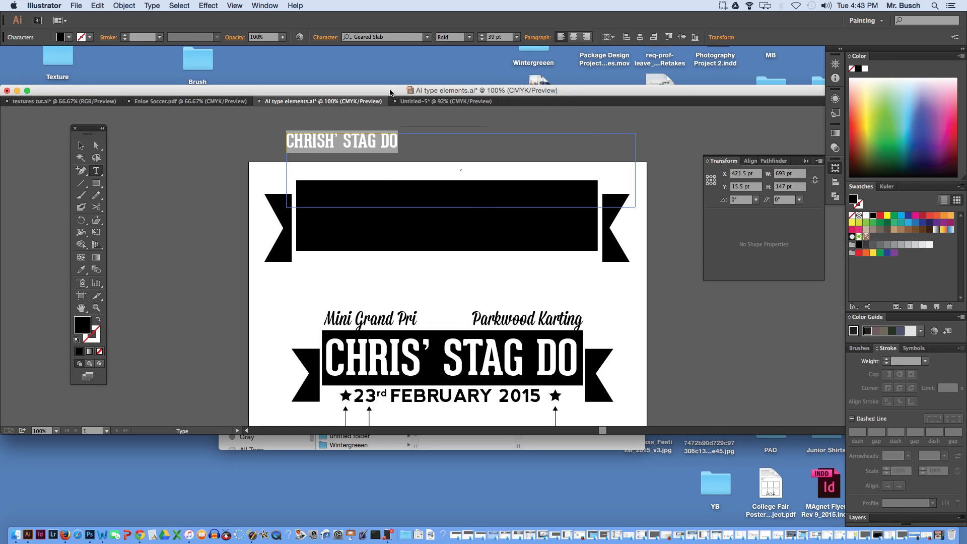
- Enlarge the new title text to 107 pt, roughly the width of the black banner
key("super+shift+period")
key("super+shift+period")
key("super+shift+period")
key("super+shift+period")
key("super+shift+period")
key("super+shift+period")
key("super+shift+period")
key("super+shift+period")
key("super+shift+period")
key("super+shift+period")
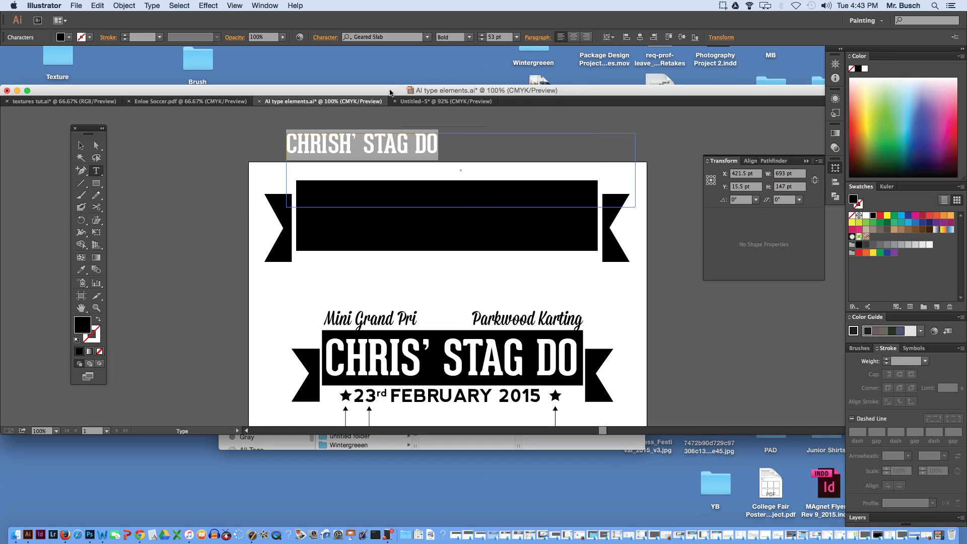
key("super+shift+period")
key("super+shift+period")
key("super+shift+period")
key("super+shift+period")
key("super+shift+period")
key("super+shift+period")
key("super+shift+period")
key("super+shift+period")
key("super+shift+period")
key("super+shift+period")
key("super+shift+period")
key("super+shift+period")
key("super+shift+period")
key("super+shift+period")
key("super+shift+period")
key("super+shift+period")
key("super+shift+period")
key("super+shift+period")
key("super+shift+period")
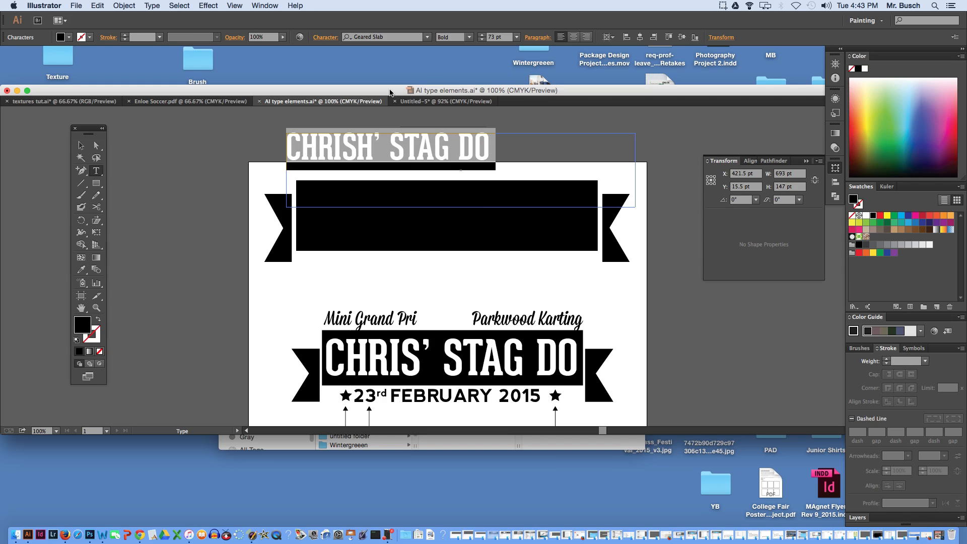
key("super+shift+period")
key("super+shift+period")
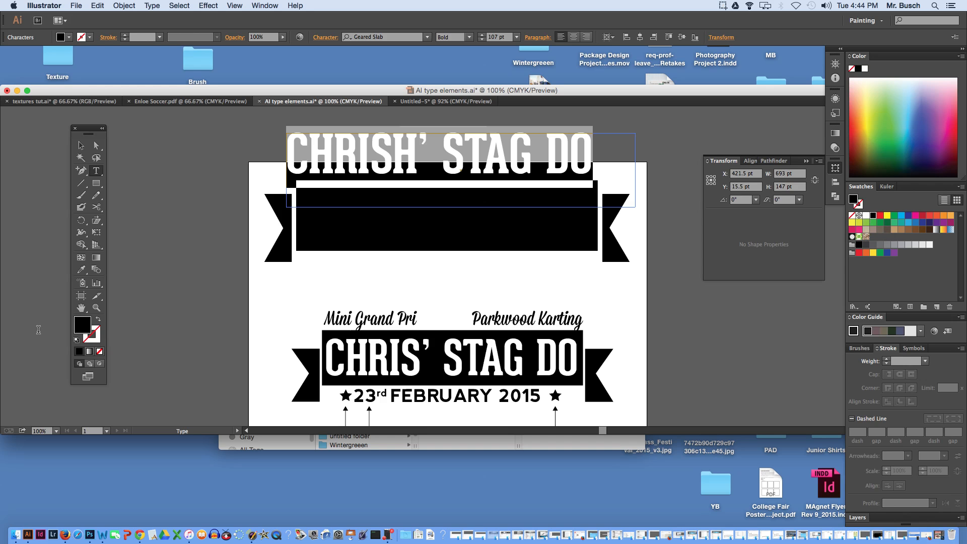
- Fill the new title text with white and move it onto the upper black banner
double_click(82, 325)
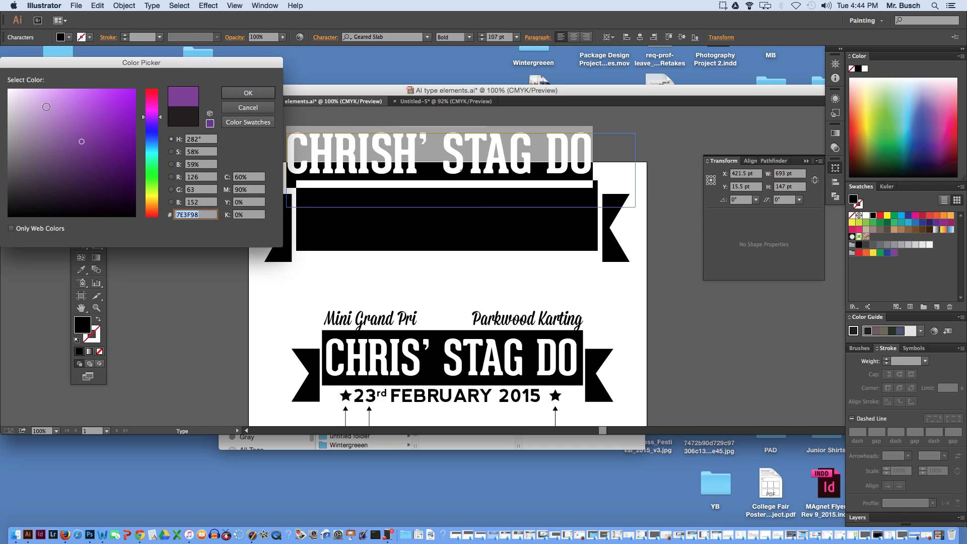
left_click(14, 90)
left_click(248, 93)
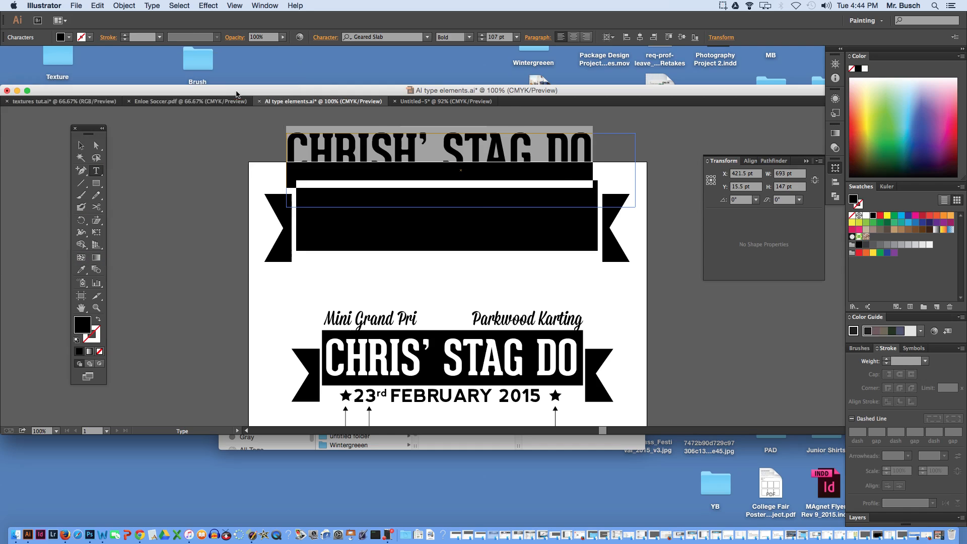
left_click(81, 145)
left_click(317, 143)
left_click_drag(343, 147, 358, 212)
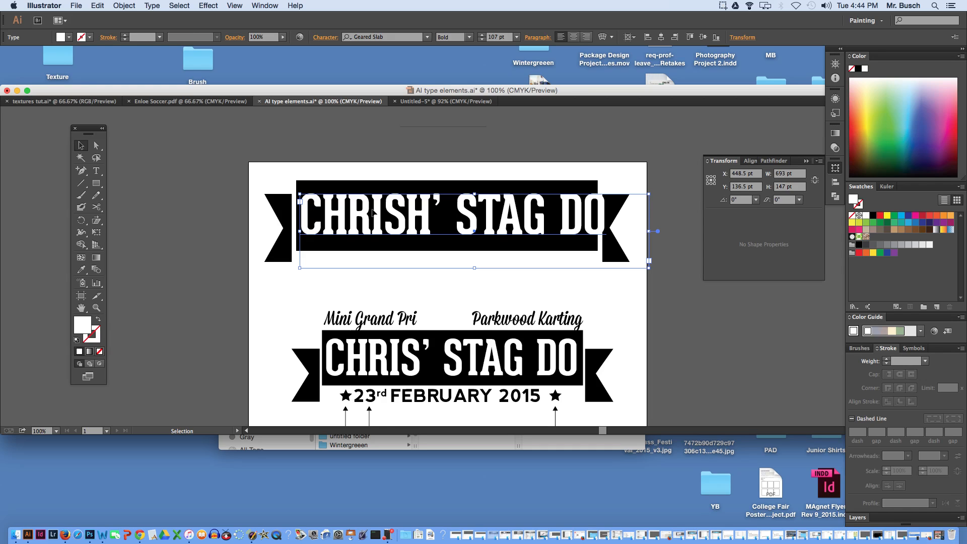
- Reduce the white title text to 103 pt to fit within the upper banner's width, and deselect it
triple_click(373, 213)
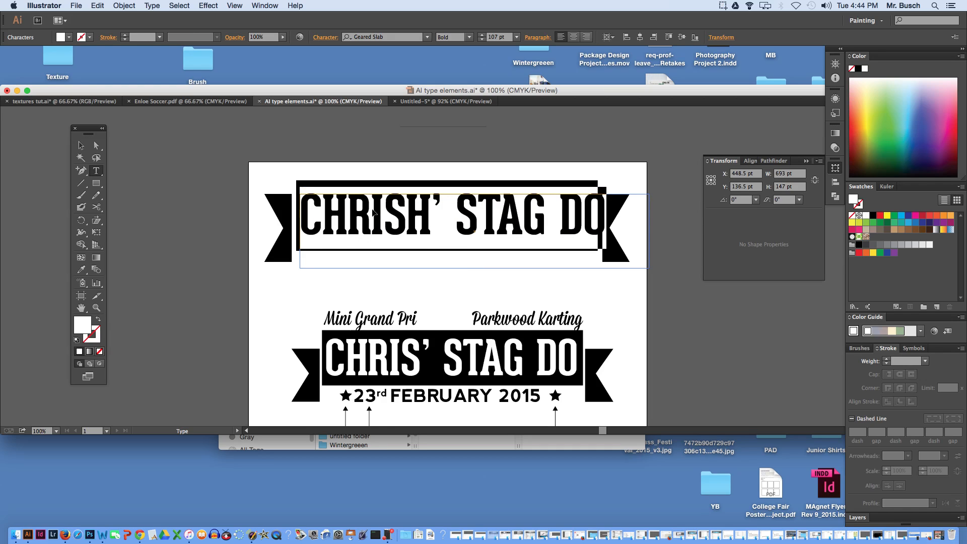
key("super")
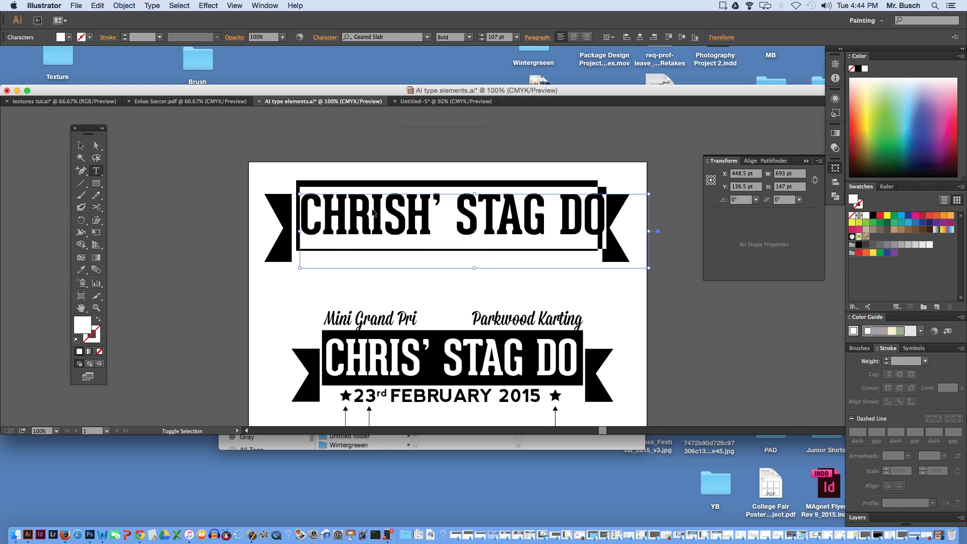
key("super+shift+comma")
key("super+shift+comma")
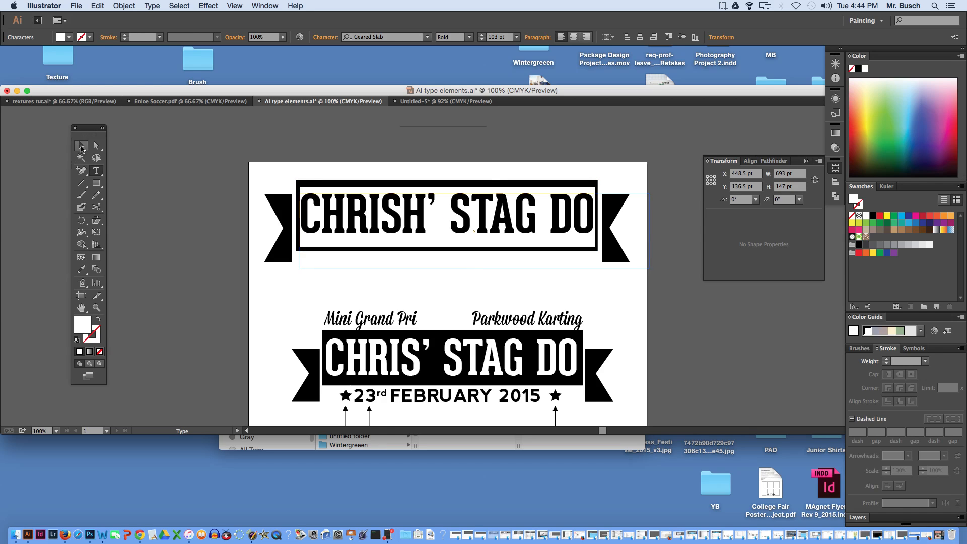
left_click(81, 147)
left_click(180, 147)
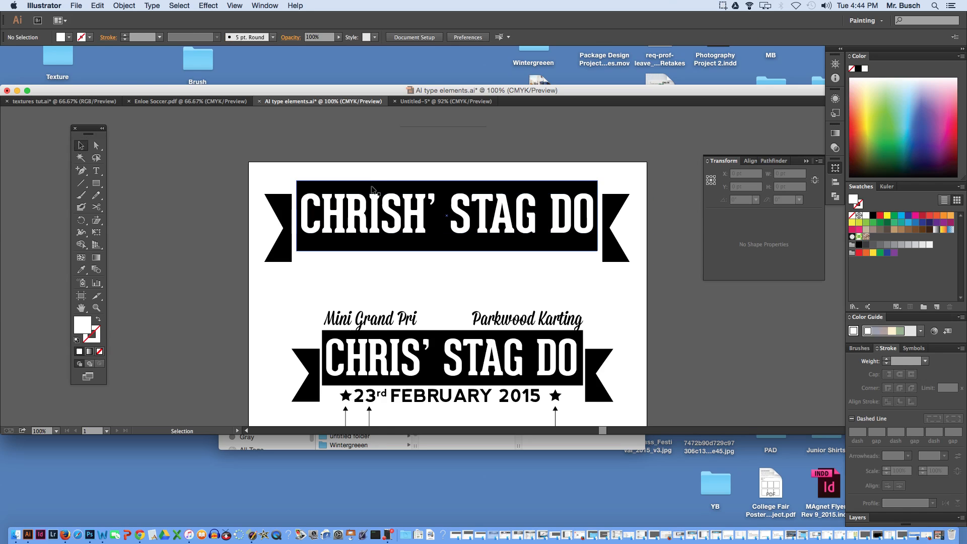
- Add a text frame about 264 by 40 pt above the upper banner's left end and enter "Mini Grand Pri" at 32 pt
left_click(387, 316)
left_click(97, 146)
left_click(355, 322)
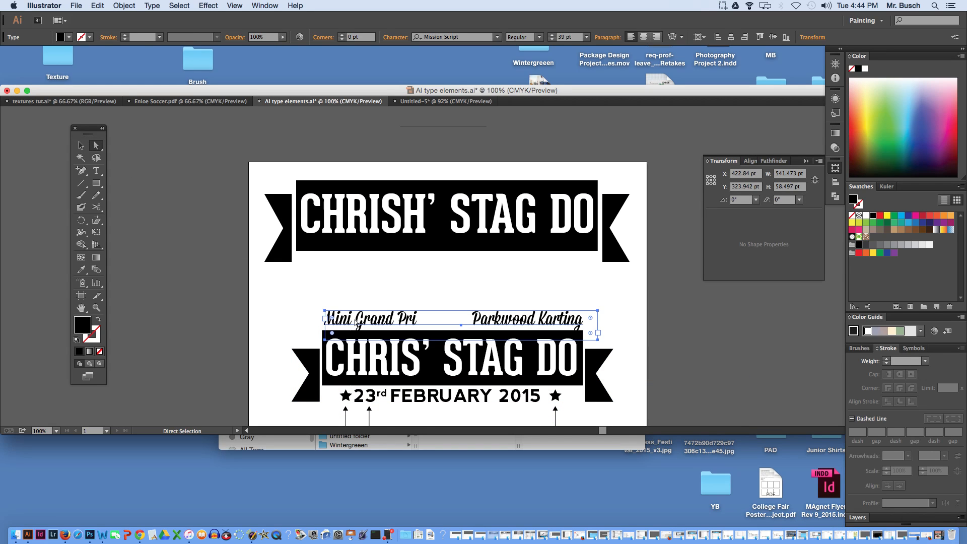
key("t")
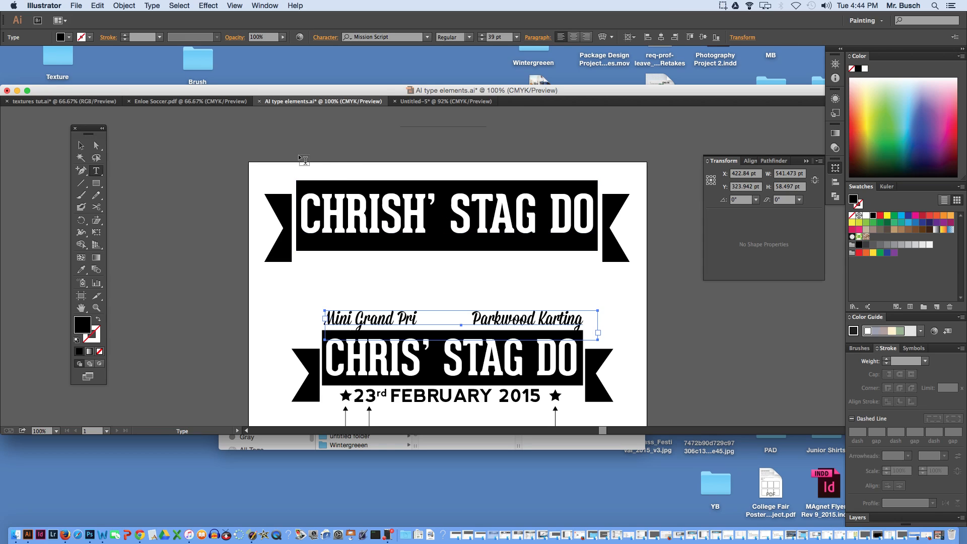
left_click_drag(300, 152, 432, 171)
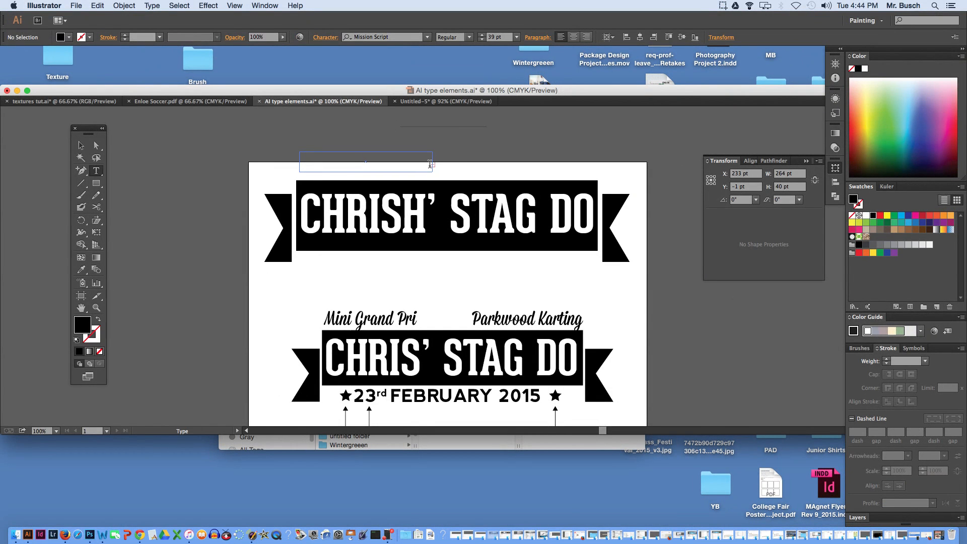
left_click(481, 40)
type("Mini Grand")
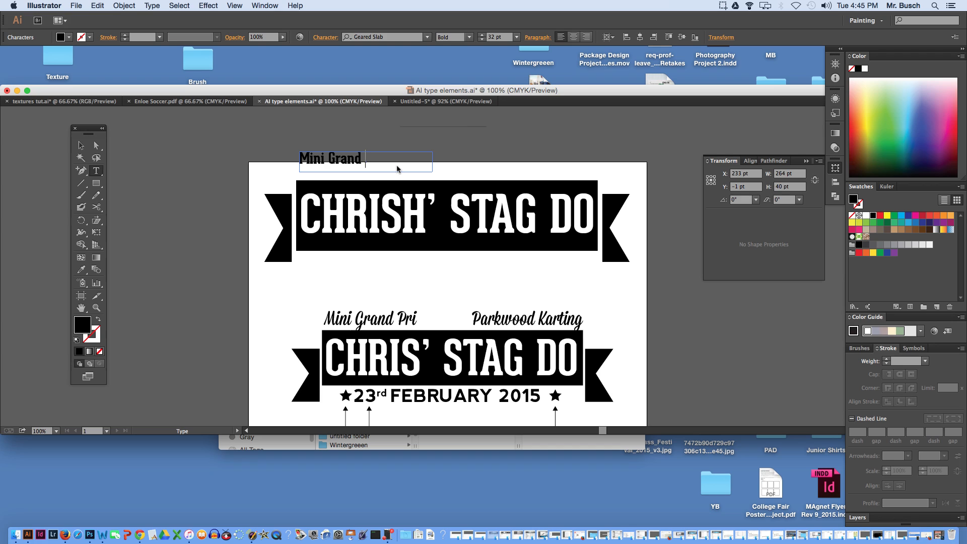
type(" Pro")
left_click(399, 288, "super")
- Set the new "Mini Grand Pri" line's font to Mission Script, matching the script text above the finished banner
left_click(396, 320, "super")
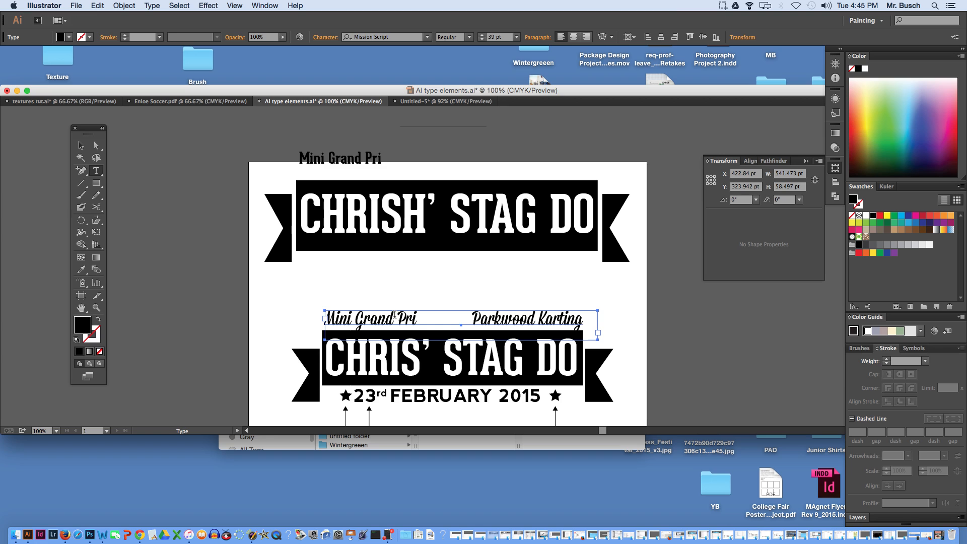
left_click(350, 159, "super")
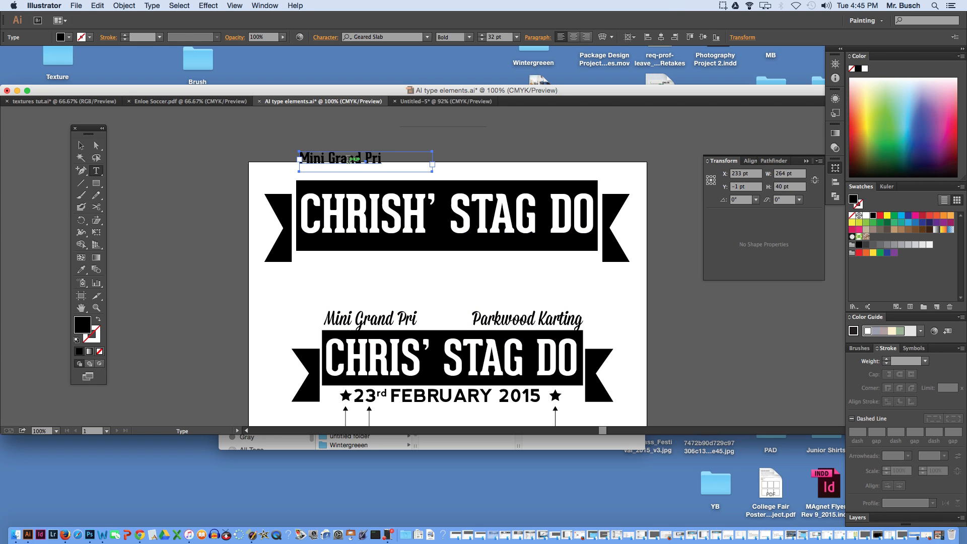
triple_click(349, 159)
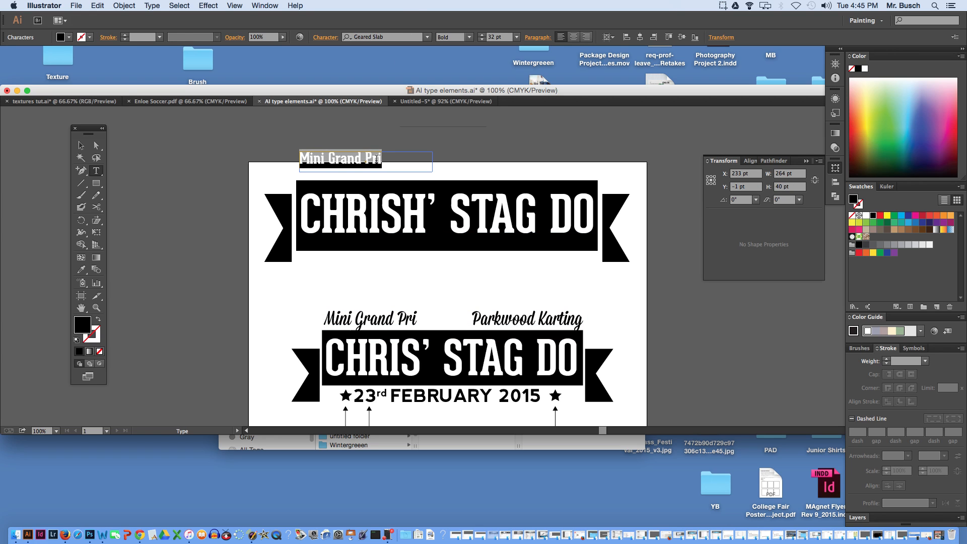
left_click(430, 143, "super")
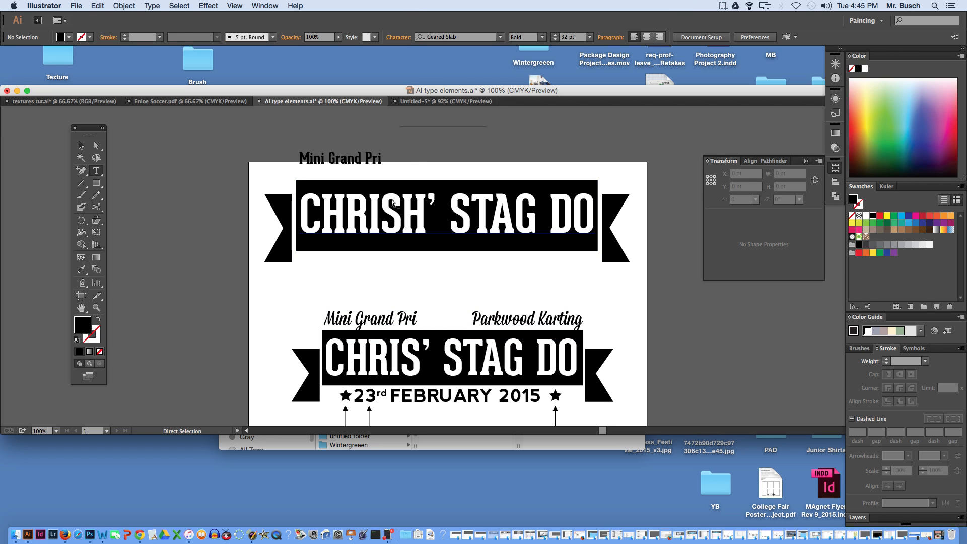
left_click(369, 166, "super")
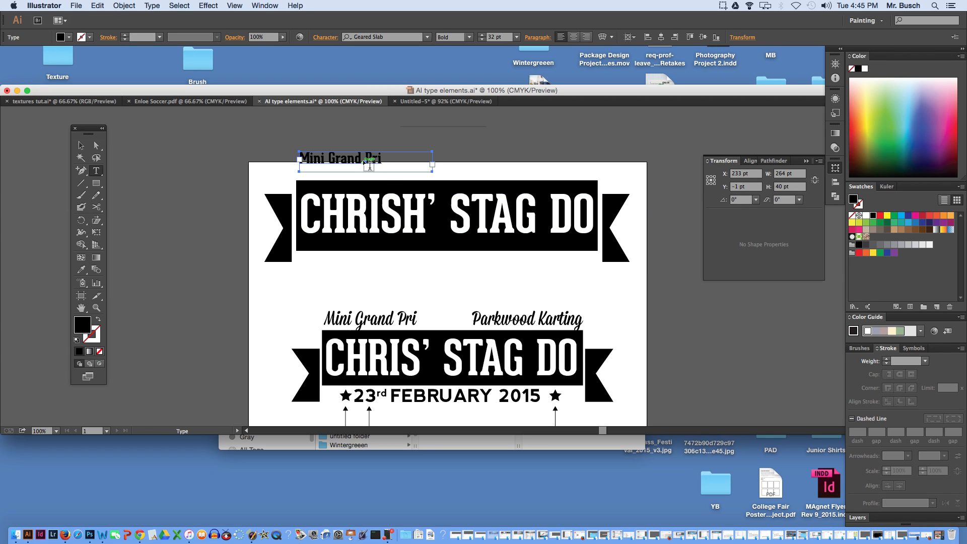
triple_click(357, 155)
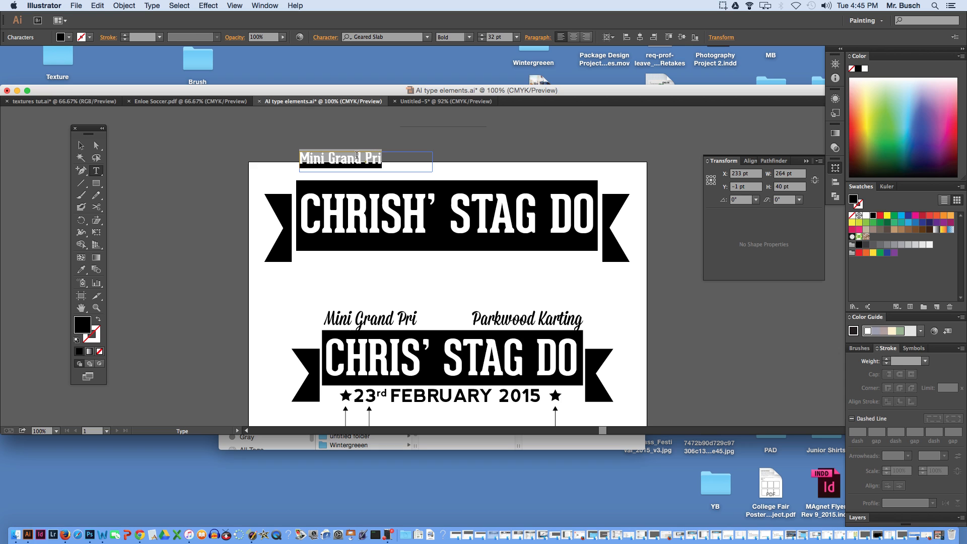
left_click(394, 38)
type("mi")
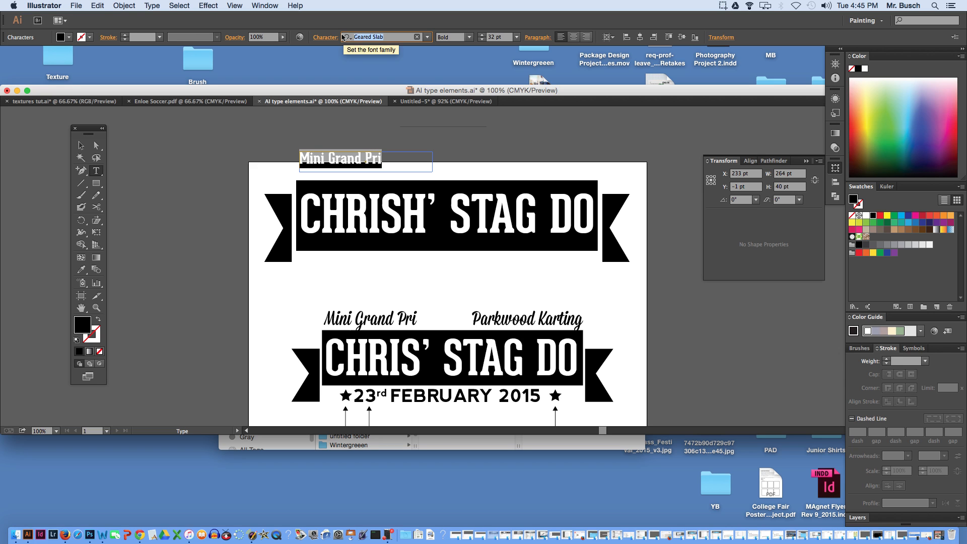
type("sso")
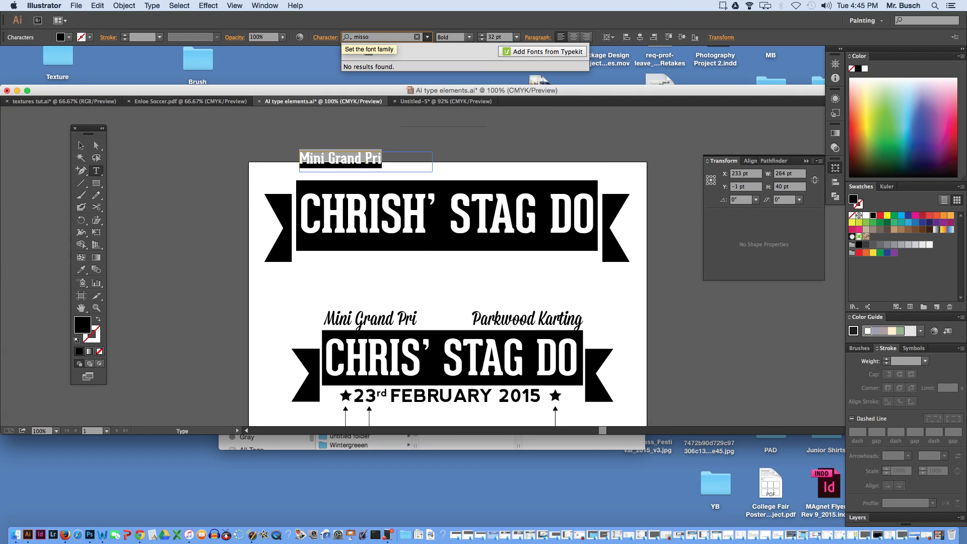
key("BackSpace")
key("BackSpace")
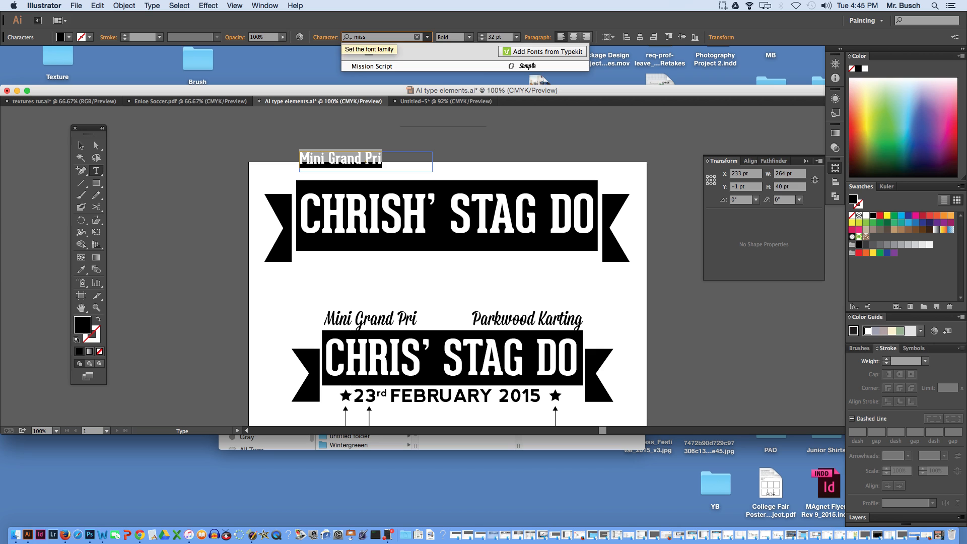
left_click(355, 66)
- Position the new "Mini Grand Pri" line just above the upper banner and reword a copy at the banner's opposite end as "Parkwood Karting"
left_click(81, 145)
left_click_drag(337, 165, 558, 176)
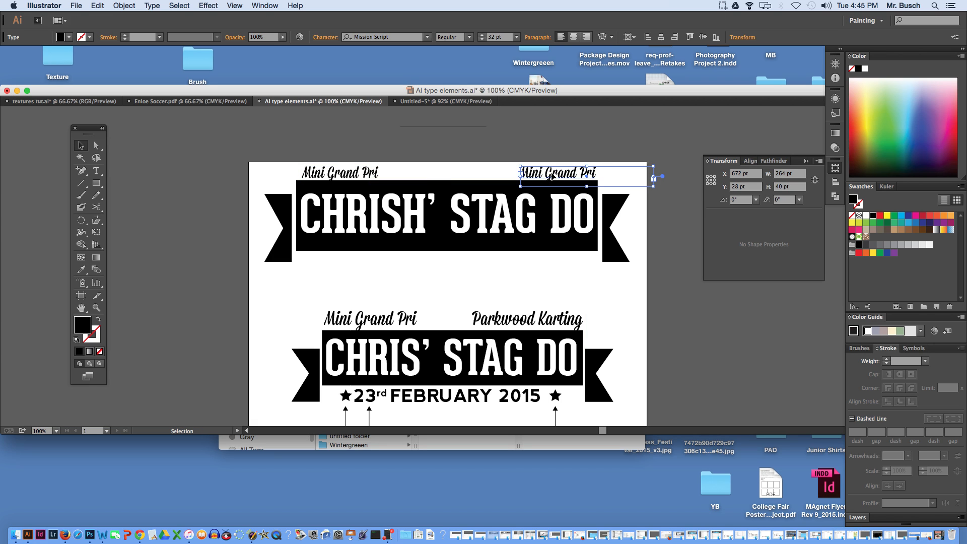
double_click(548, 176)
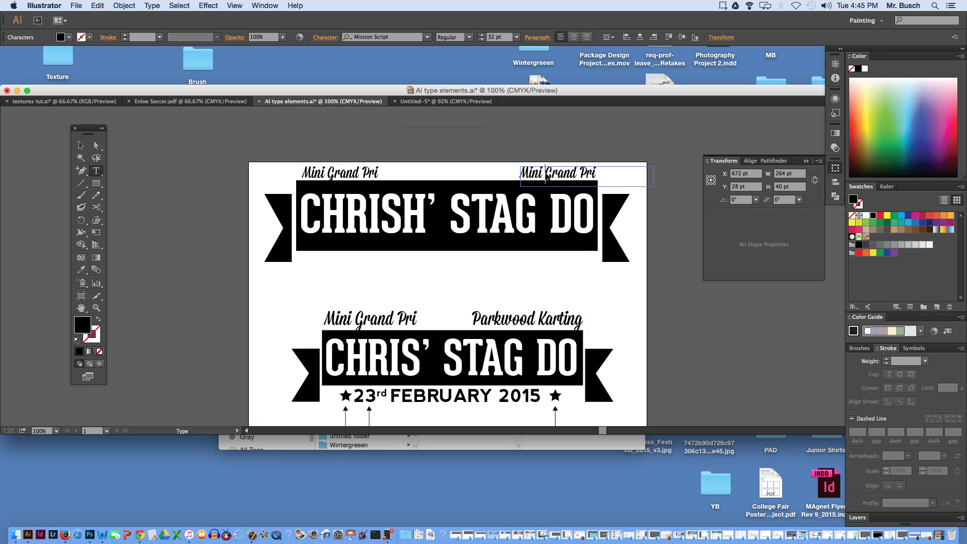
key("super+a")
type("Parkwood Karting")
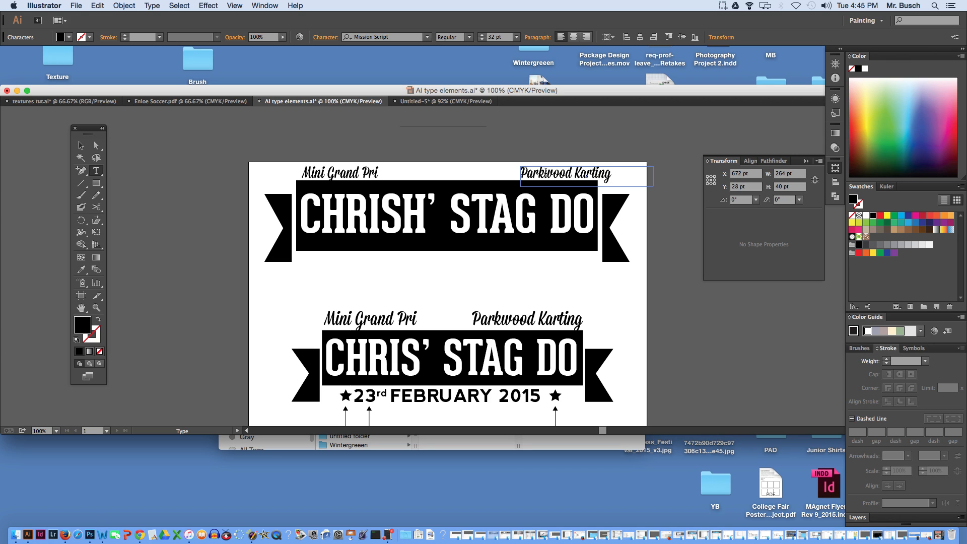
left_click(81, 145)
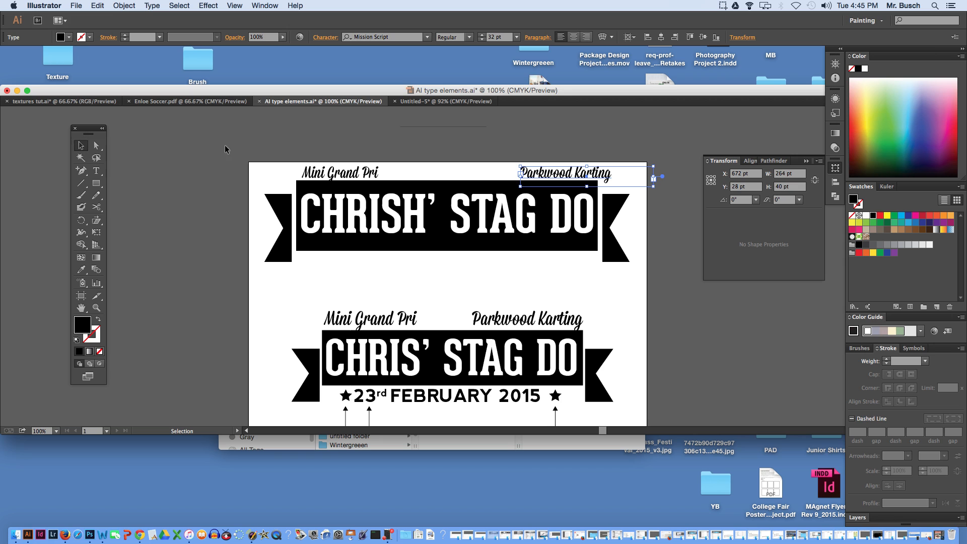
left_click(726, 5)
left_click(738, 38)
key("super+shift+a")
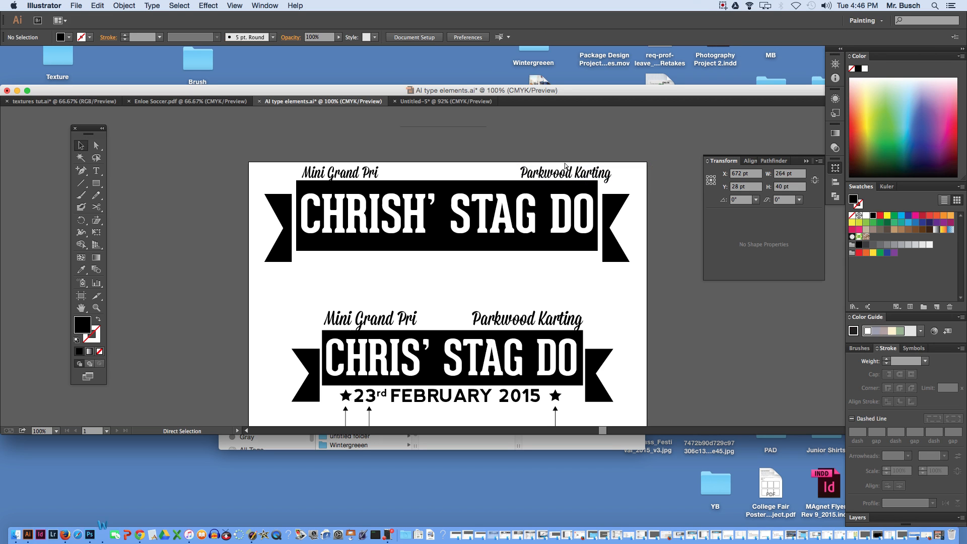
- Nudge the upper "Parkwood Karting" line inward and slightly upward above the banner, to X 649.5 pt, Y 23 pt
left_click(566, 169)
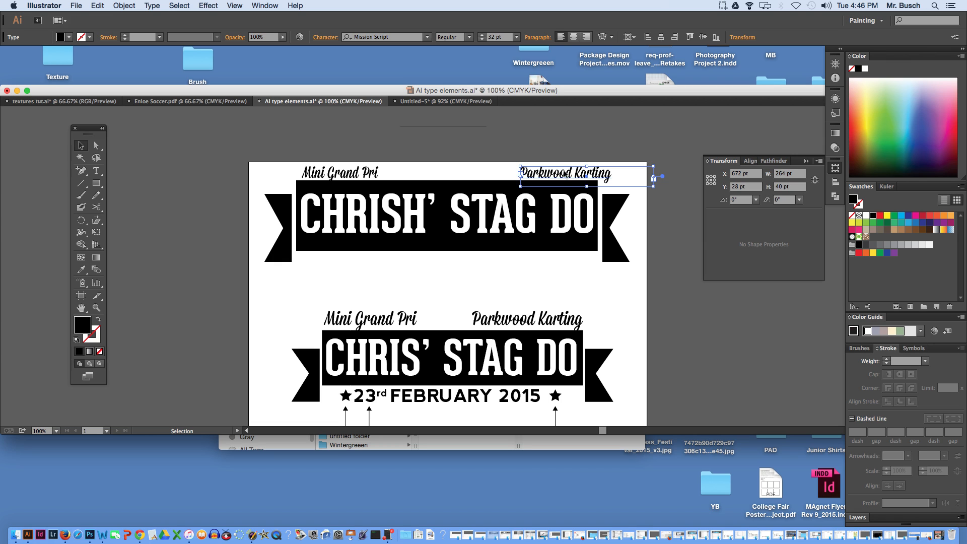
key("Left")
key("Left")
key("Left")
key("Left")
key("Left")
key("Left")
key("Left")
key("Left")
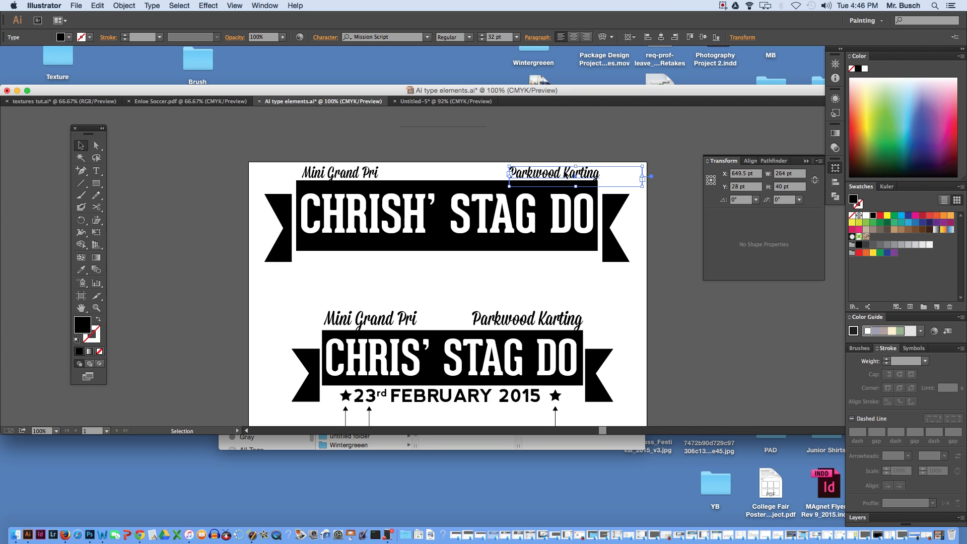
key("Up")
key("Up")
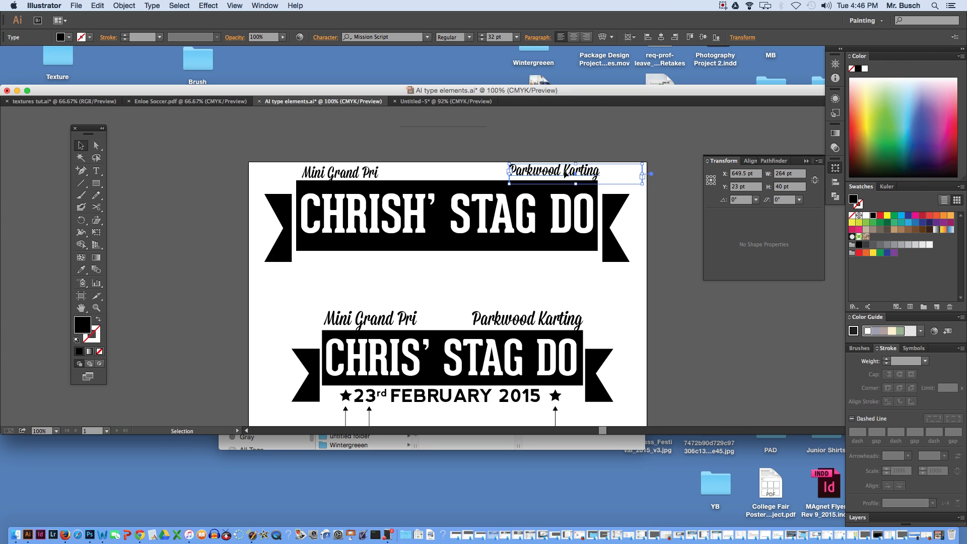
- Raise the upper "Mini Grand Pri" line to Y 23 pt, level with "Parkwood Karting", and deselect it
left_click(366, 173)
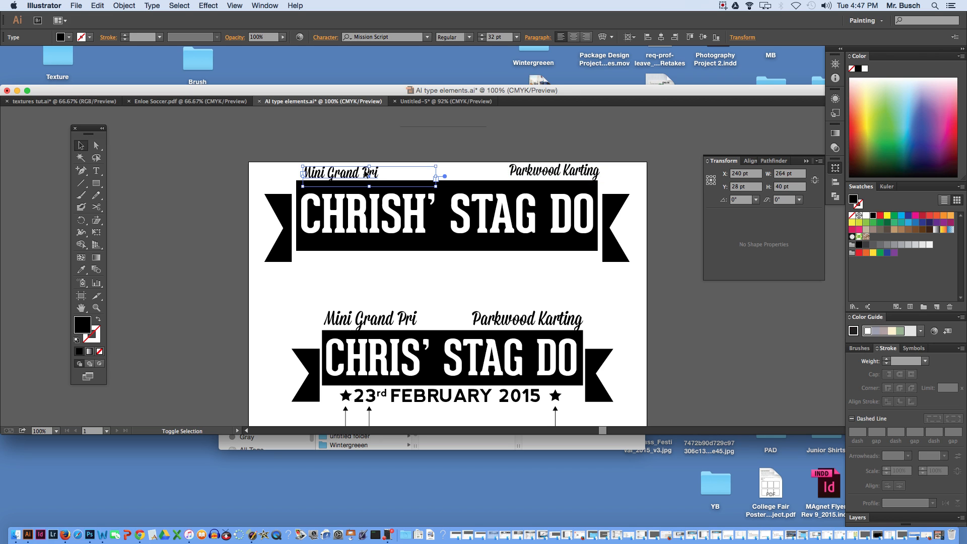
key("Up")
key("Up")
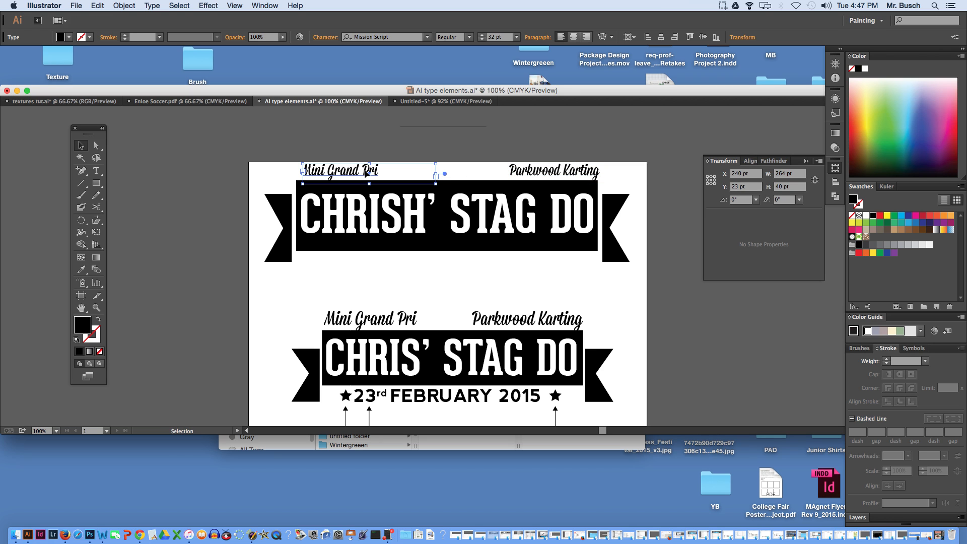
left_click(449, 144)
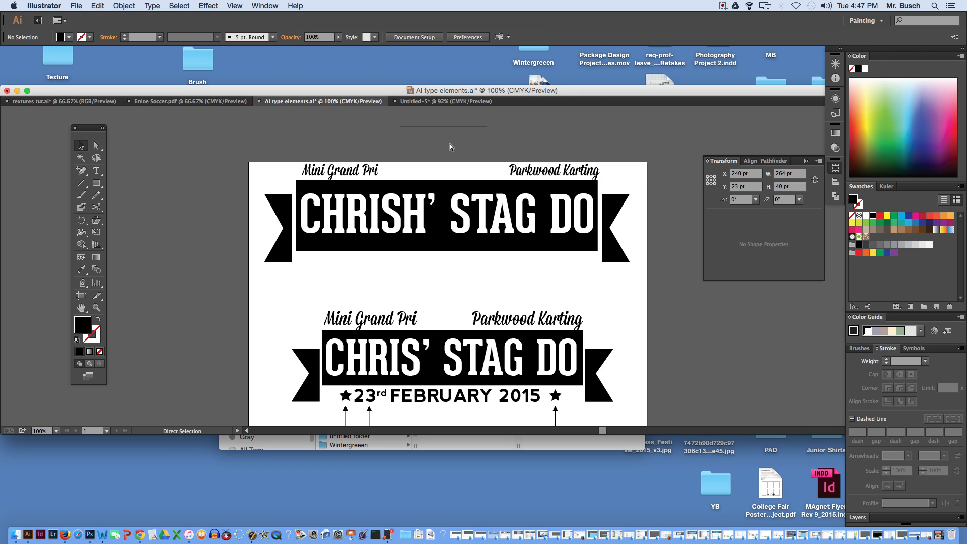
- Check the font of "FEBRUARY" in the finished banner's date line and the font labels beneath it
left_click(413, 399)
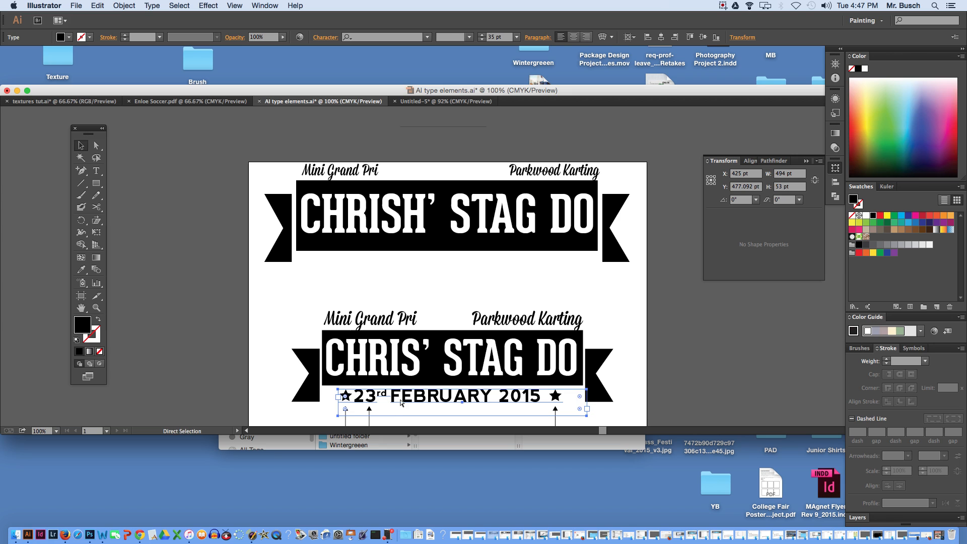
left_click(405, 402)
key("t")
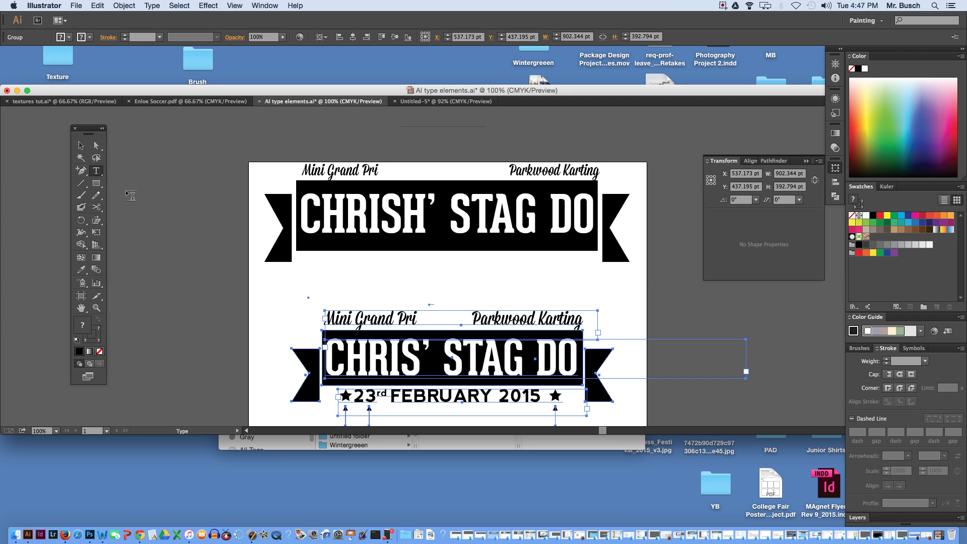
double_click(397, 394)
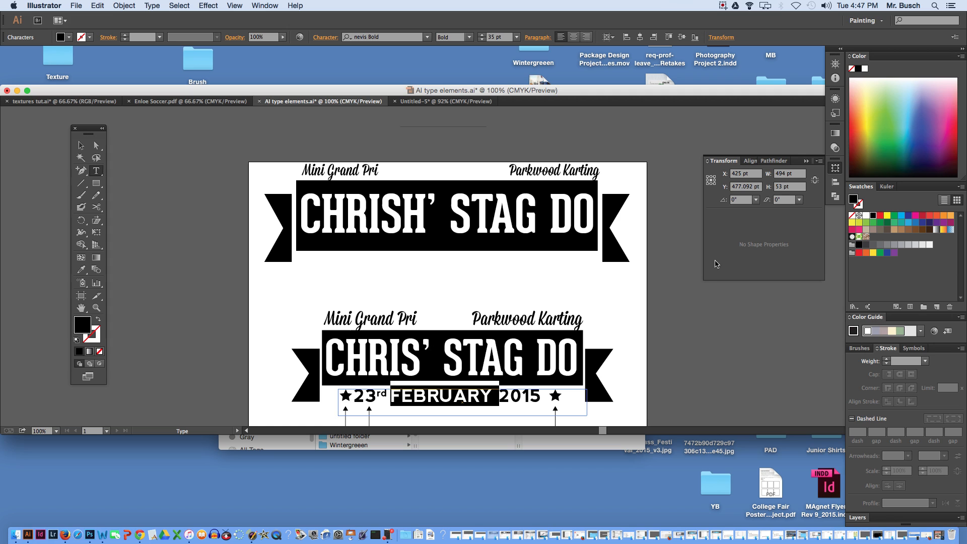
key("Escape")
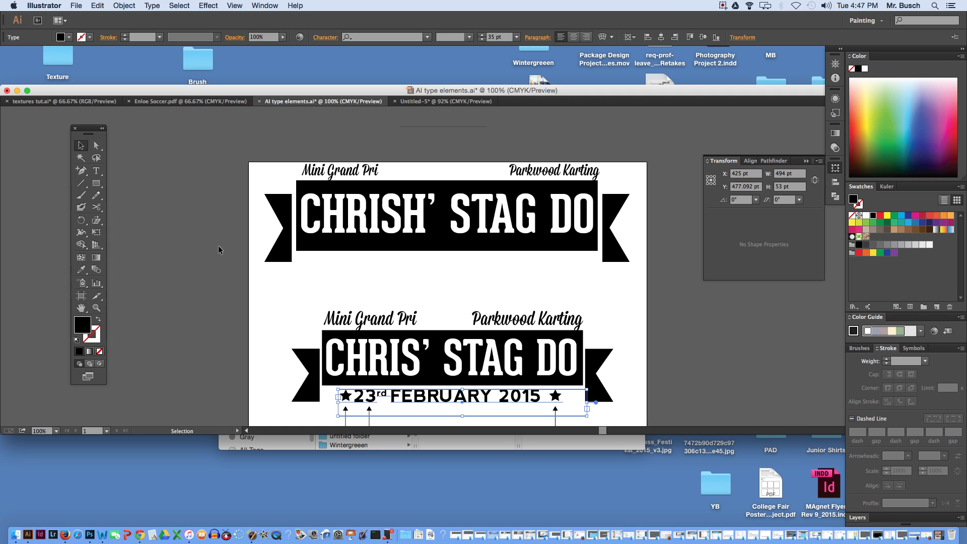
left_click_drag(238, 309, 235, 242)
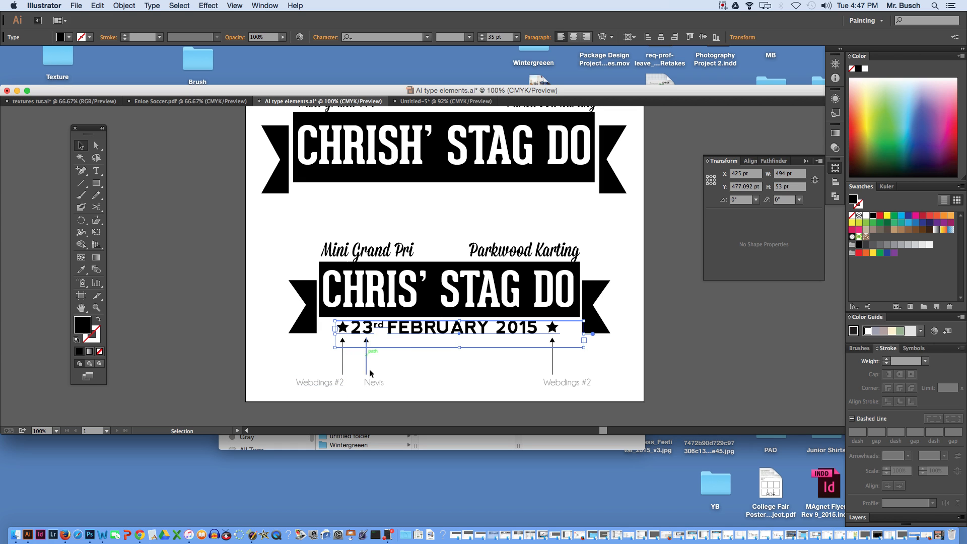
left_click_drag(233, 223, 227, 292)
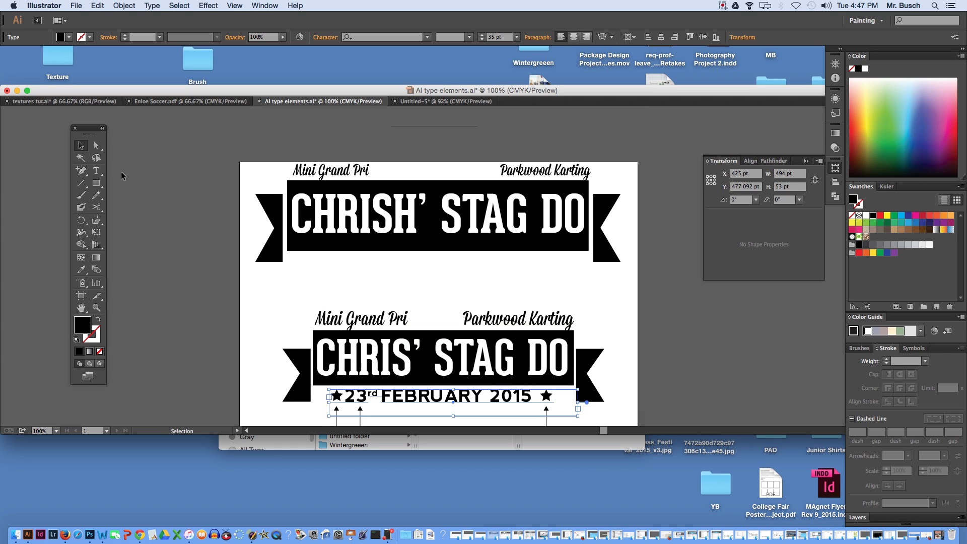
- Shorten the upper banner title's text frame to about 88 pt high and deselect it
left_click(97, 171)
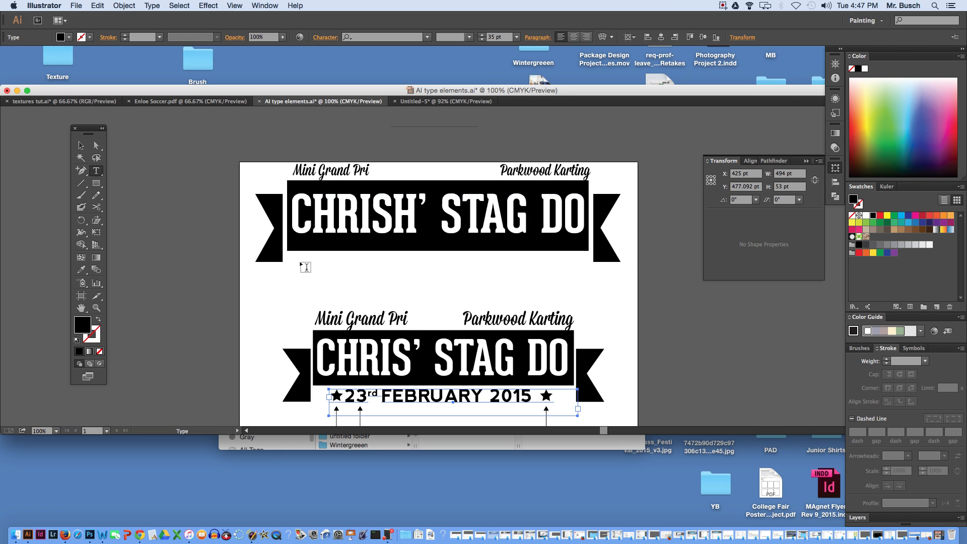
key("v")
left_click(378, 243)
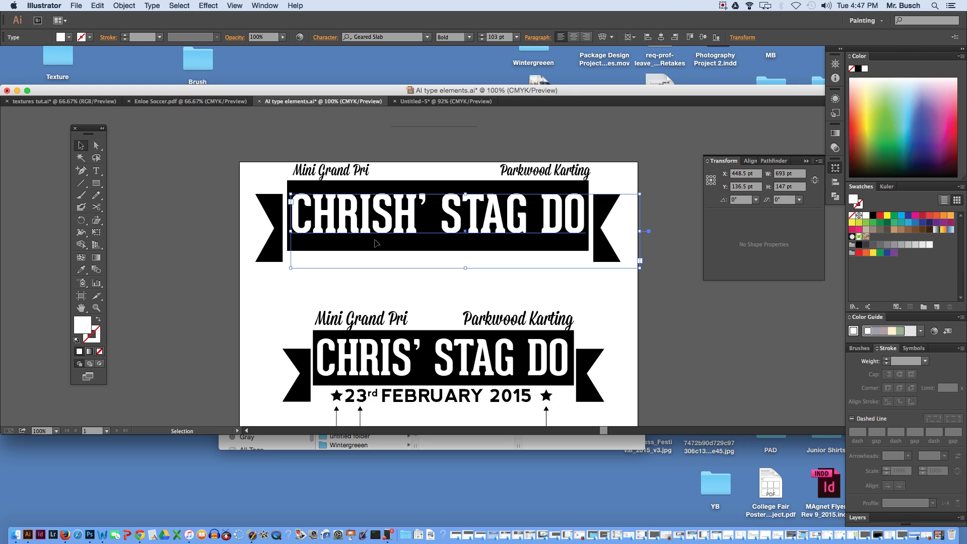
left_click_drag(467, 270, 465, 240)
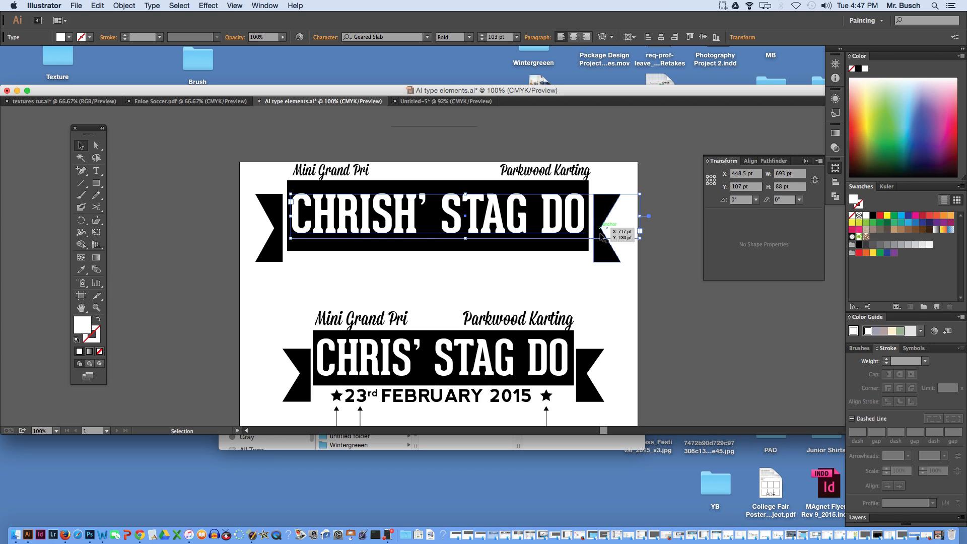
left_click(344, 263)
key("t")
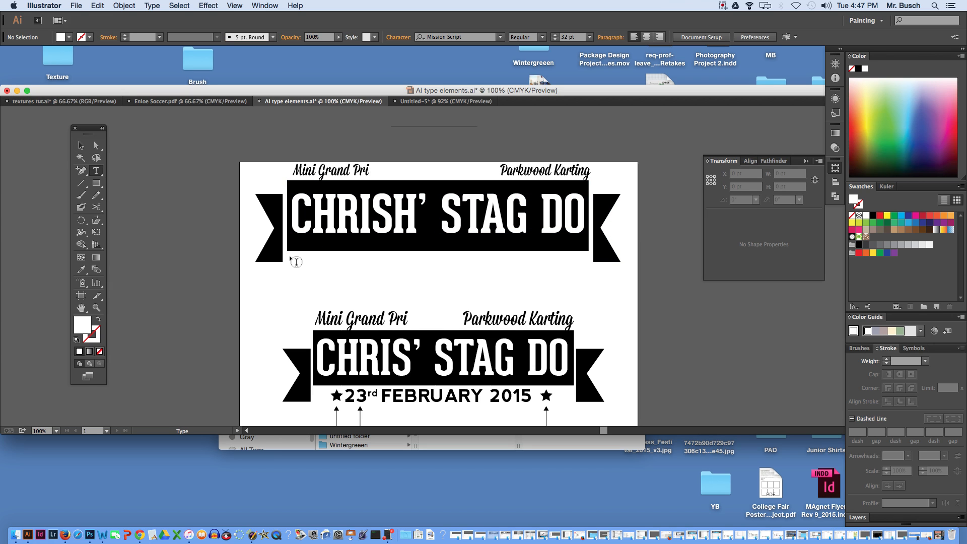
left_click(393, 252)
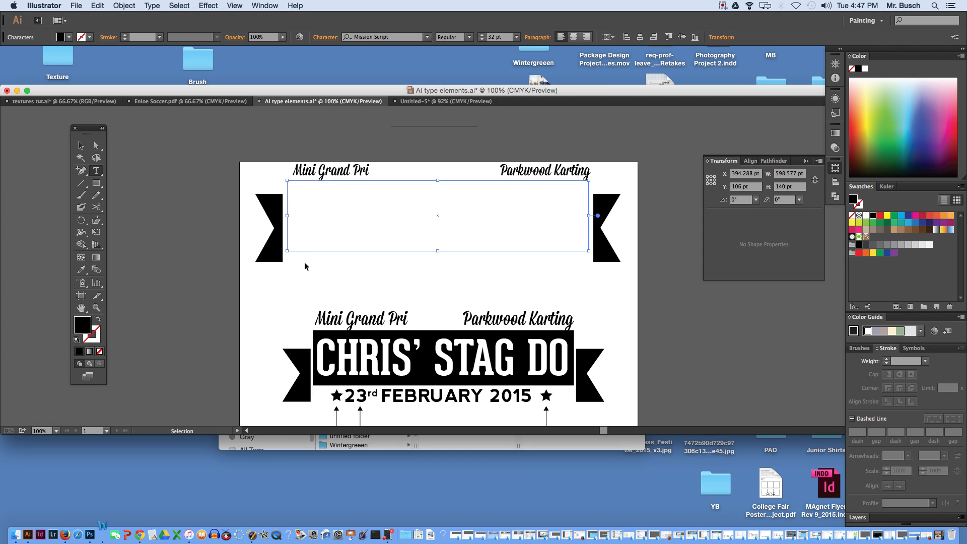
left_click(81, 145)
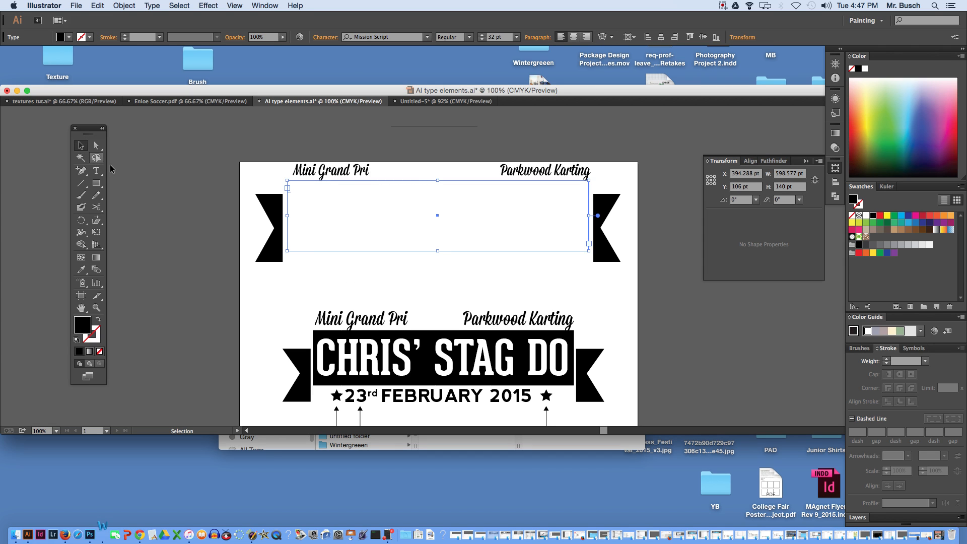
left_click(240, 255)
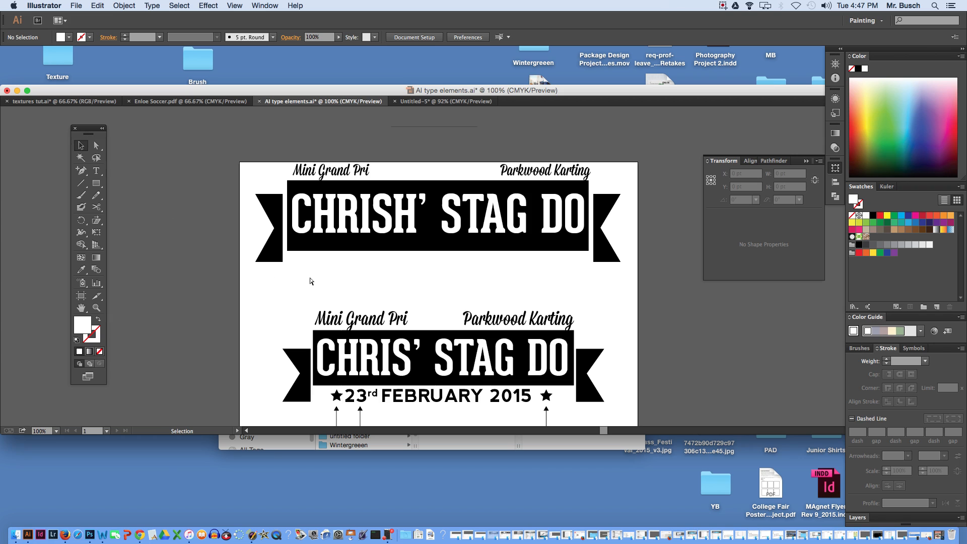
- Add a text frame about 578 by 68 pt just beneath the upper banner, aligned with the banner's left edge
key("t")
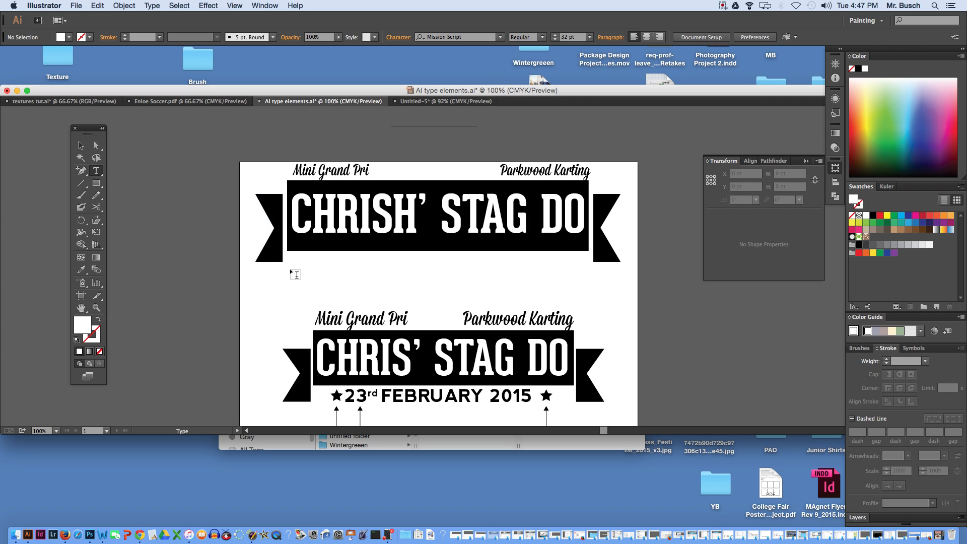
left_click_drag(295, 269, 586, 302)
key("Escape")
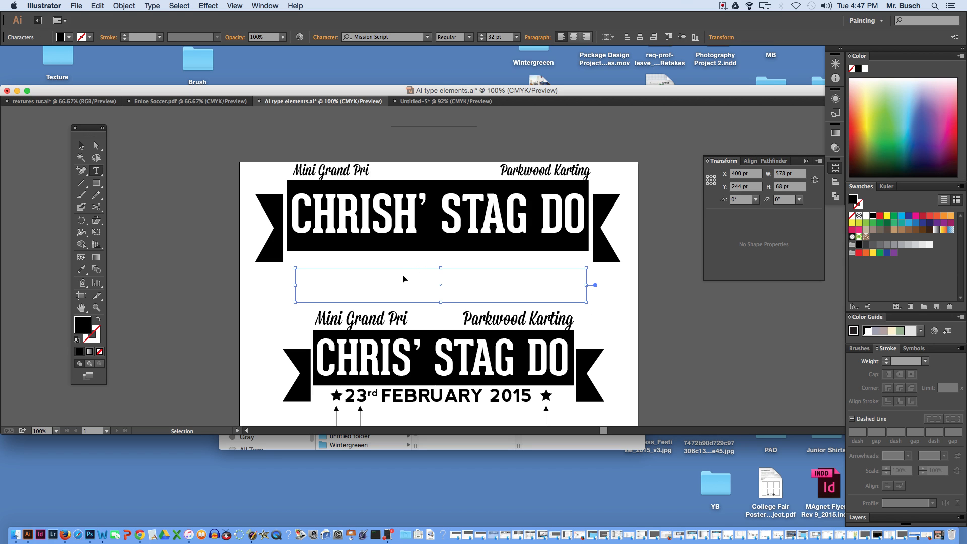
left_click_drag(397, 268, 389, 260)
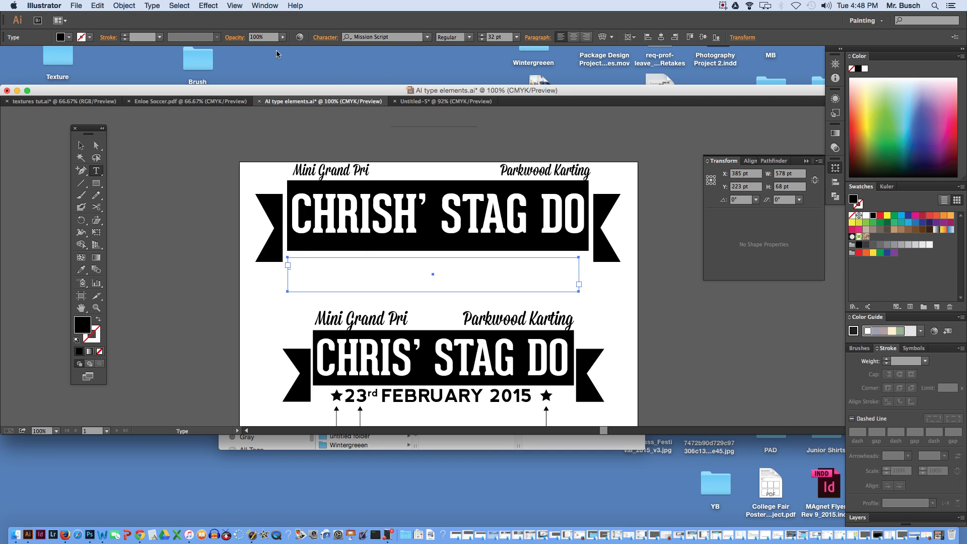
- Open the Glyphs panel for the empty text frame and display the Webdings character set
left_click(152, 5)
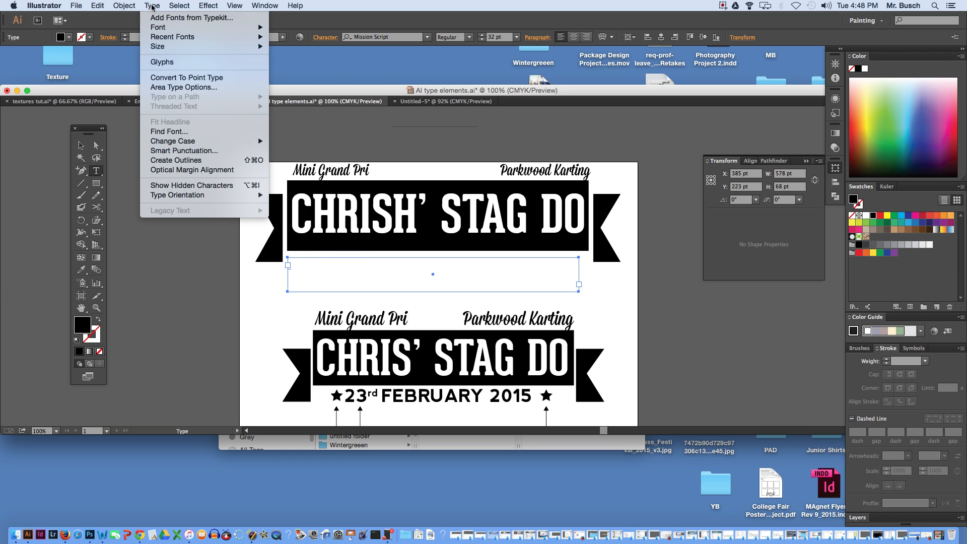
left_click(180, 66)
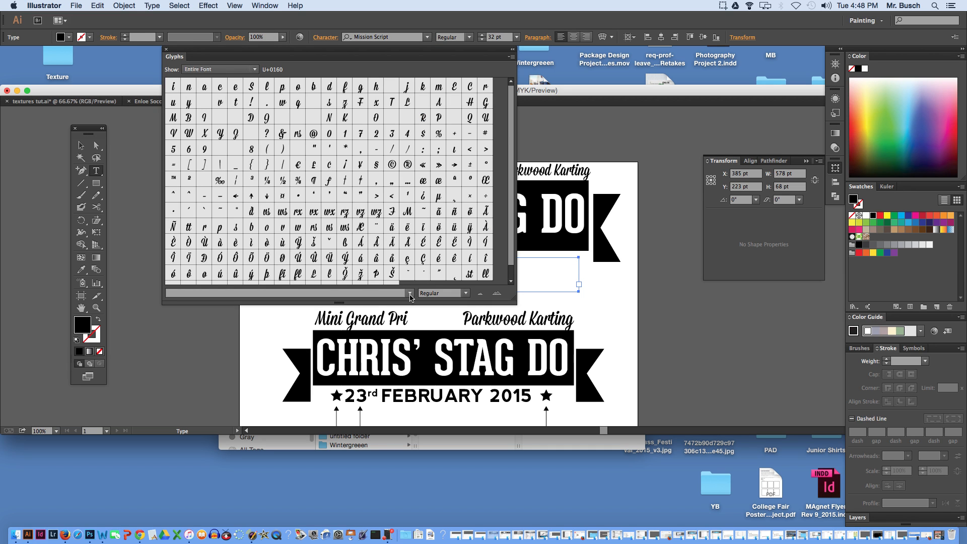
left_click(410, 292)
left_click(358, 293)
key("e")
left_click(198, 293)
type("We")
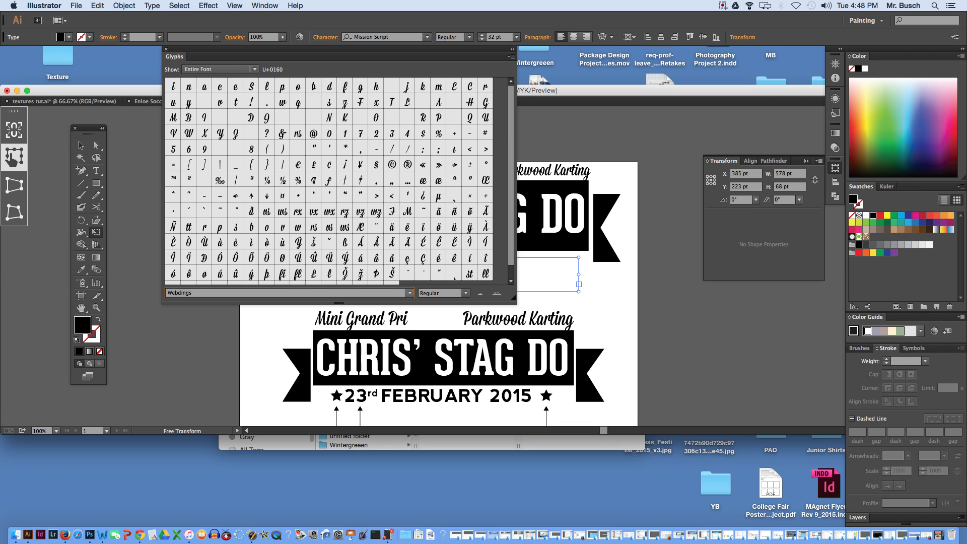
type("l")
key("Return")
key("Up")
key("Up")
key("Up")
key("Up")
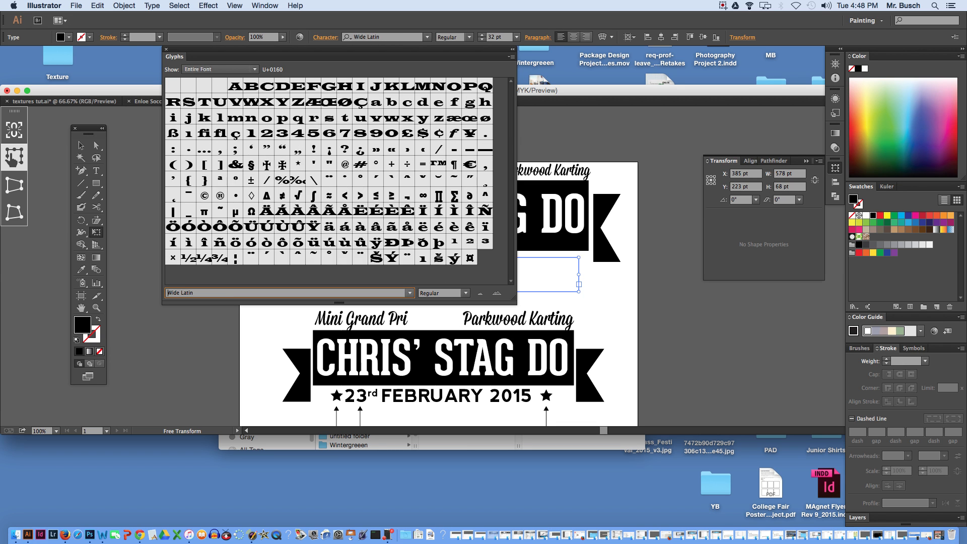
key("Up")
key("Down")
key("Down")
key("Up")
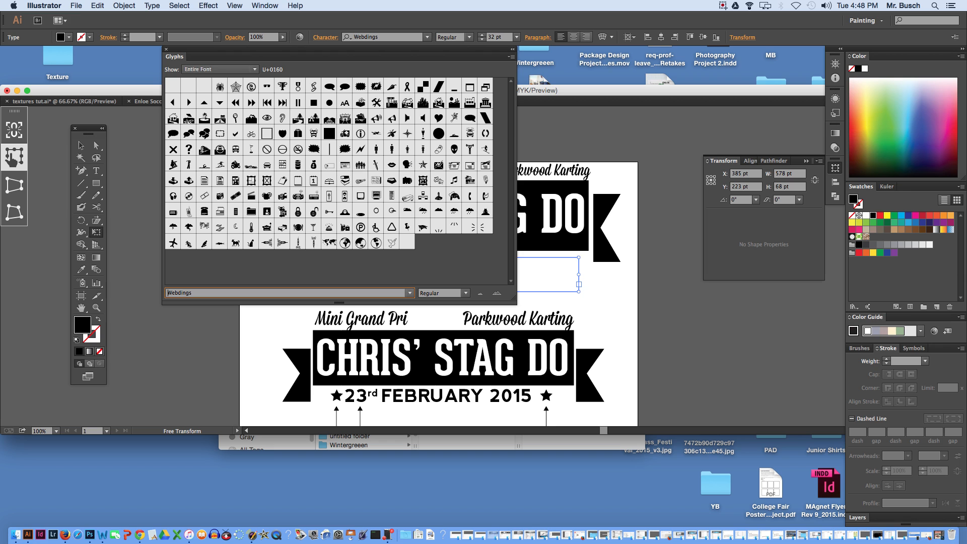
- Go through the neighbouring fonts in the Glyphs panel and choose Wingdings 2 for the empty text frame
key("Down")
key("Up")
key("Up")
key("Up")
key("Down")
key("Down")
key("Down")
key("Down")
key("Down")
key("Down")
key("Down")
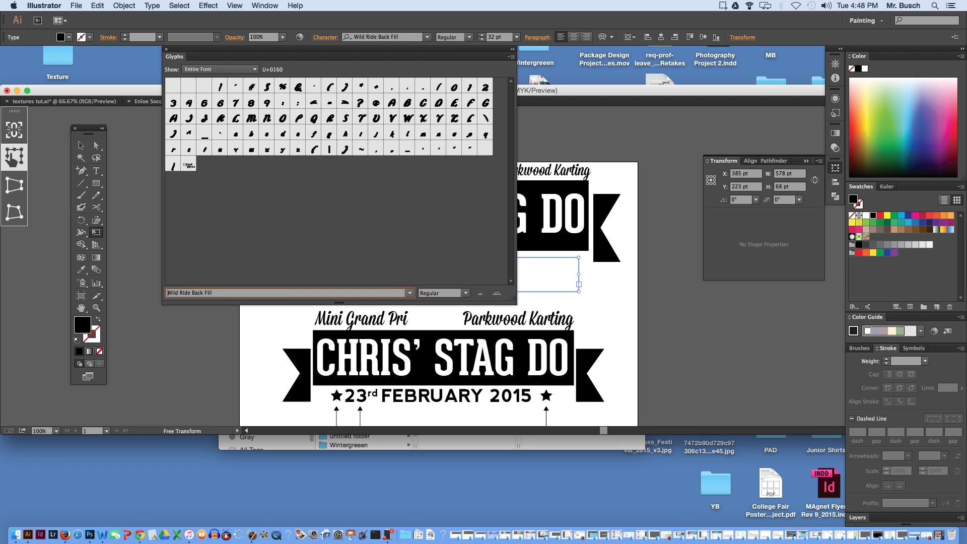
key("Up")
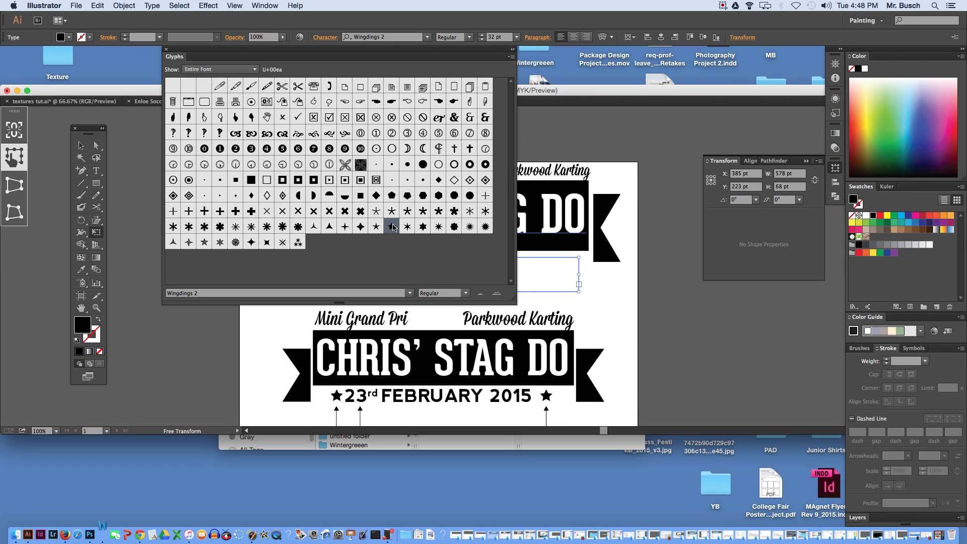
- Move the Glyphs panel clear of the artwork and place the text cursor in the empty frame beneath the upper banner
left_click_drag(259, 53, 658, 54)
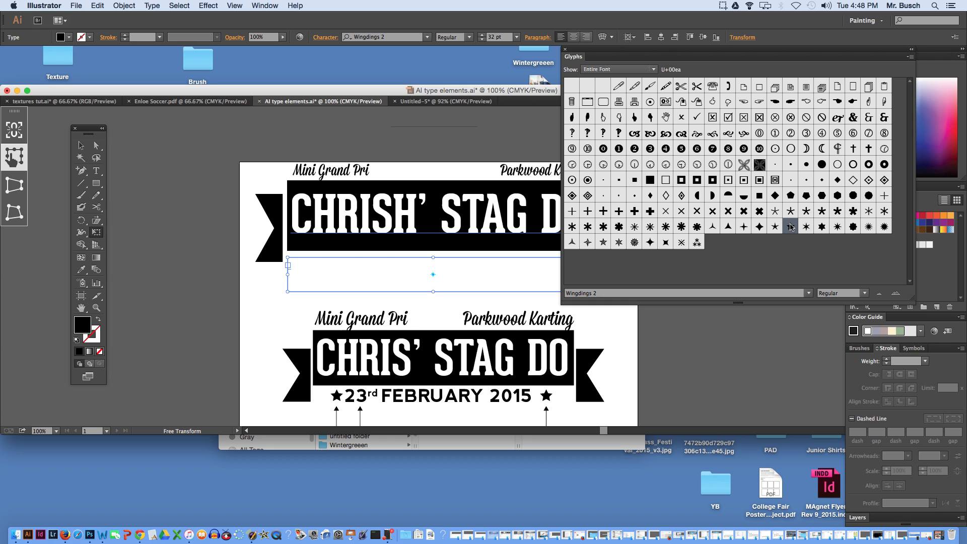
left_click(363, 276, "super")
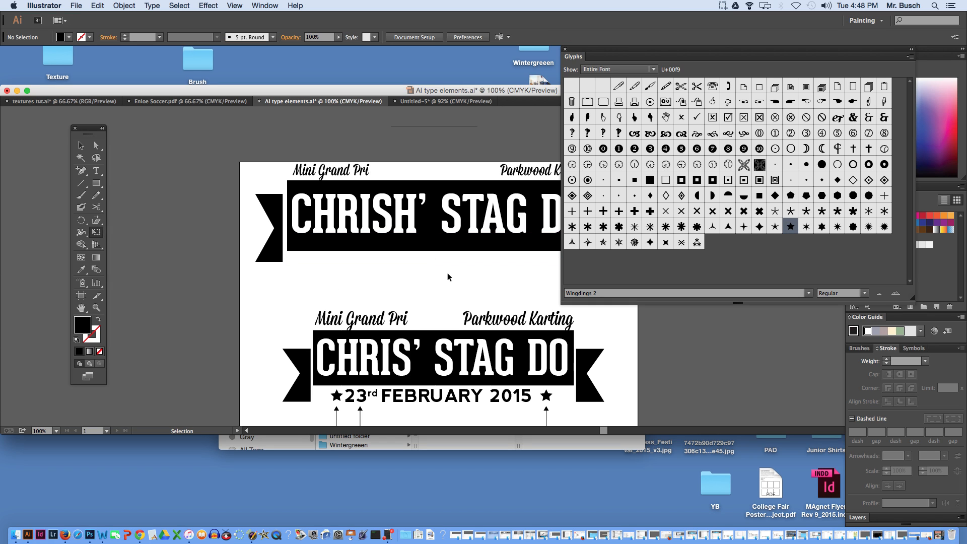
left_click_drag(602, 53, 718, 58)
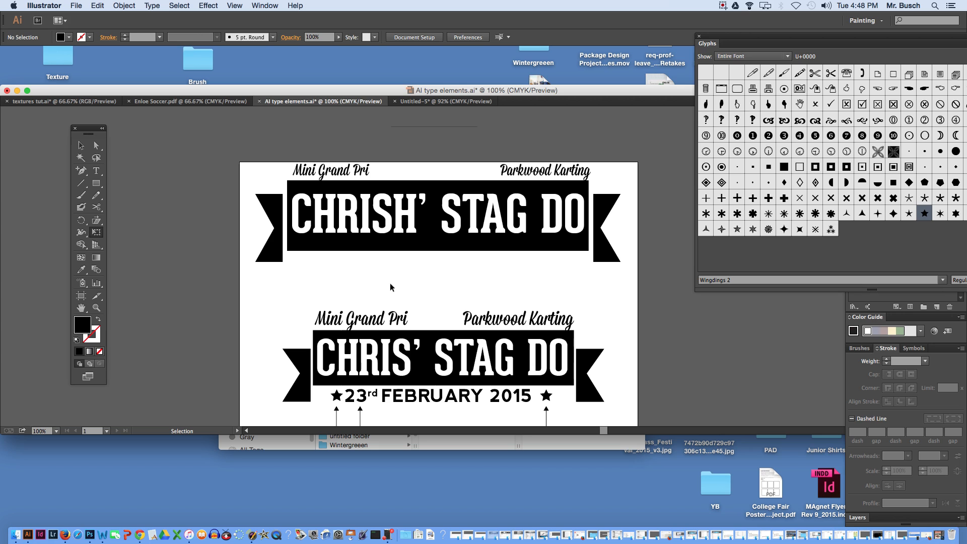
left_click(569, 291, "super")
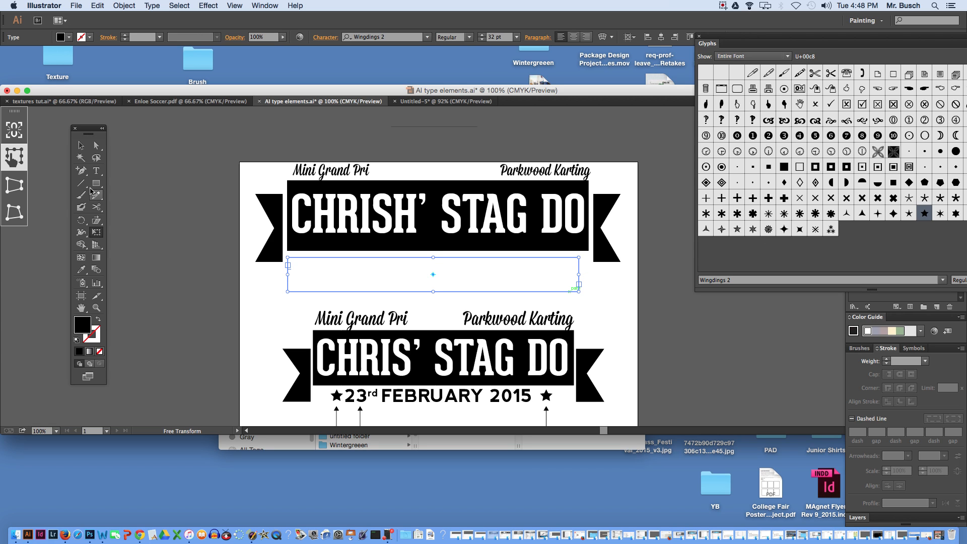
left_click(96, 171)
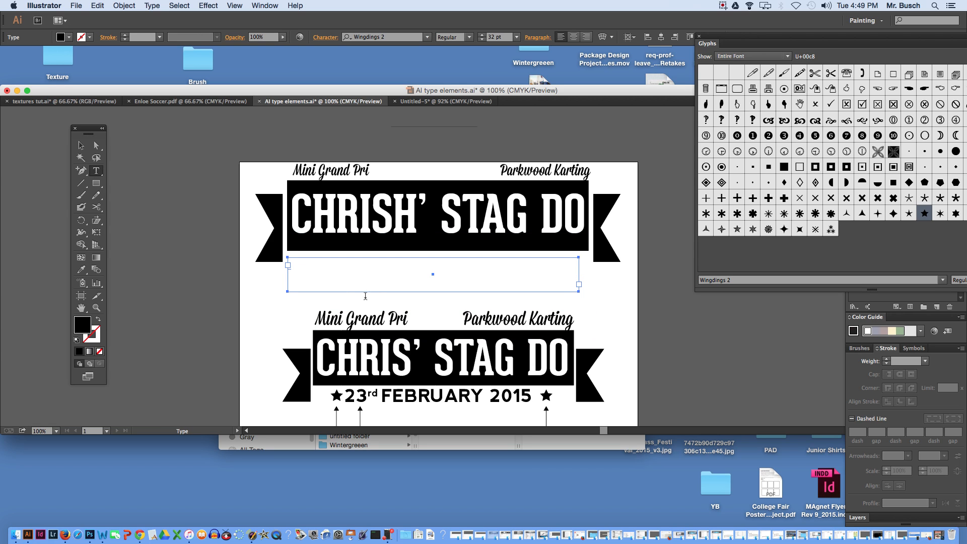
left_click(305, 262)
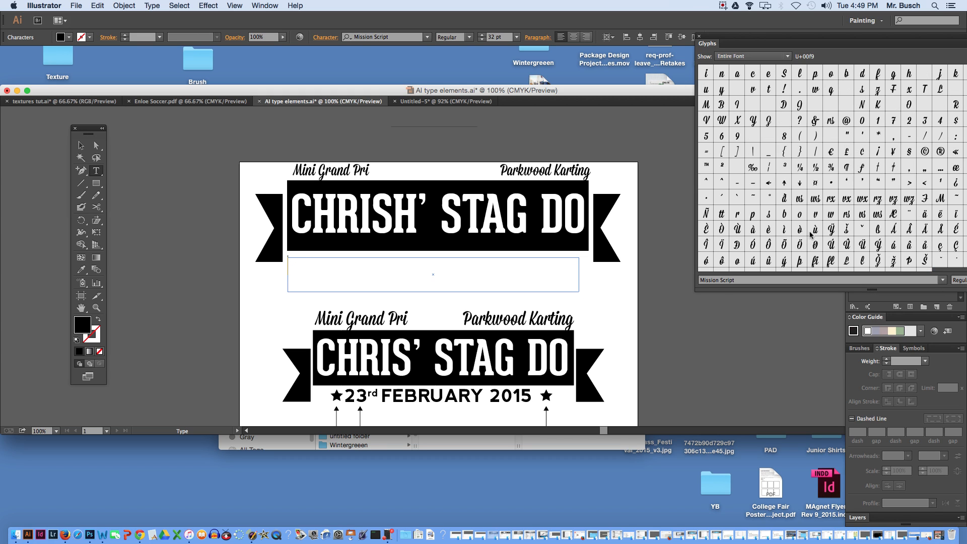
- Show Webdings in the Glyphs panel, and settle on Wingdings 2 as the font for the empty frame
left_click(715, 280)
type("Webdings")
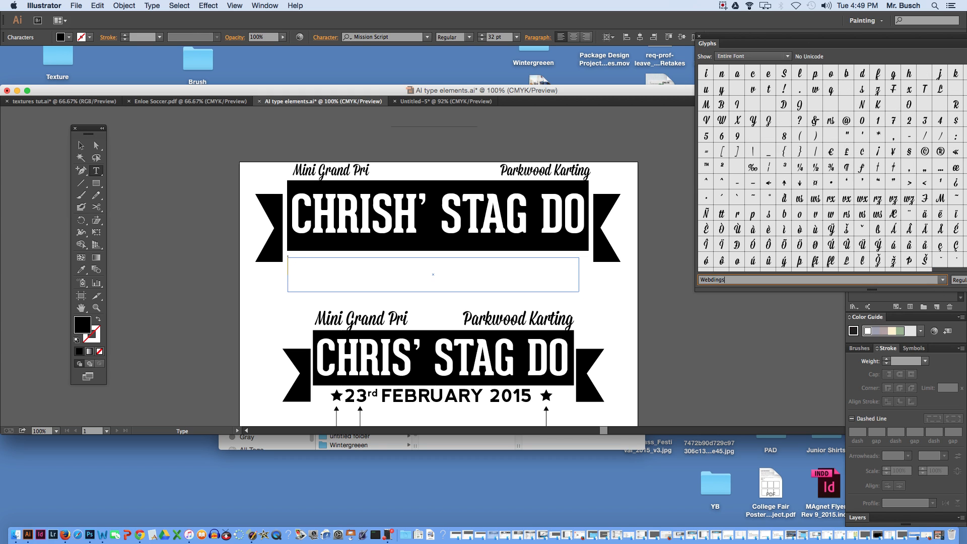
key("Return")
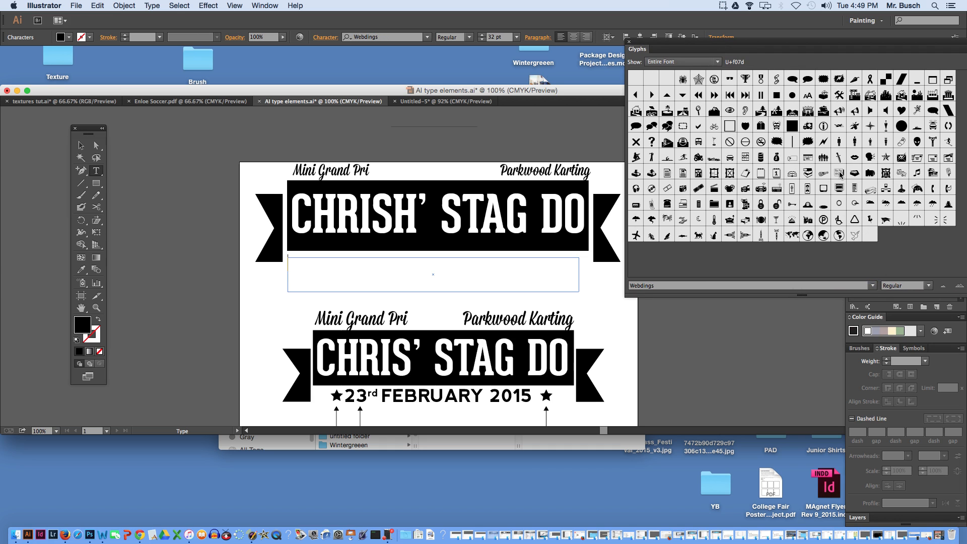
left_click(873, 286)
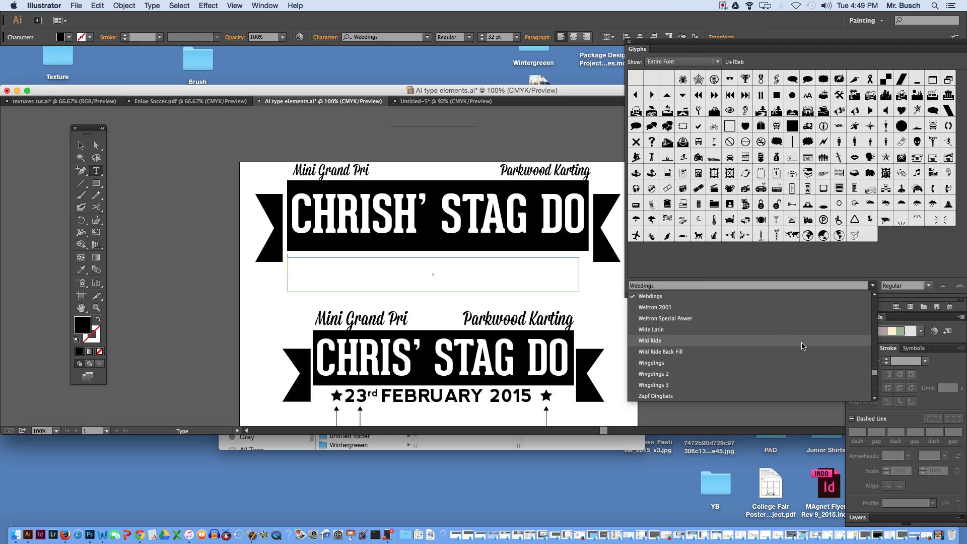
left_click(802, 374)
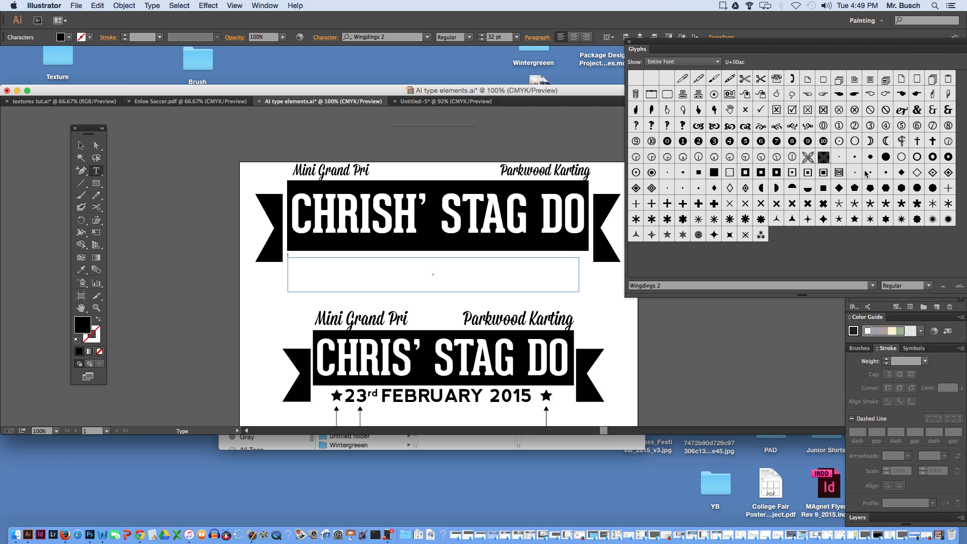
- Insert a solid six-pointed star glyph in the empty frame and replace it with the solid five-pointed star
double_click(884, 221)
key("shift+Left")
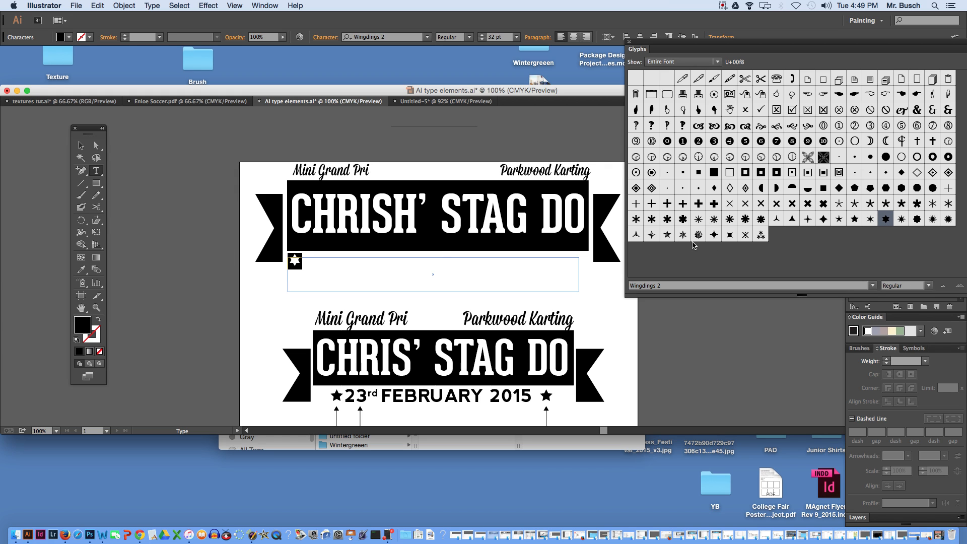
double_click(855, 219)
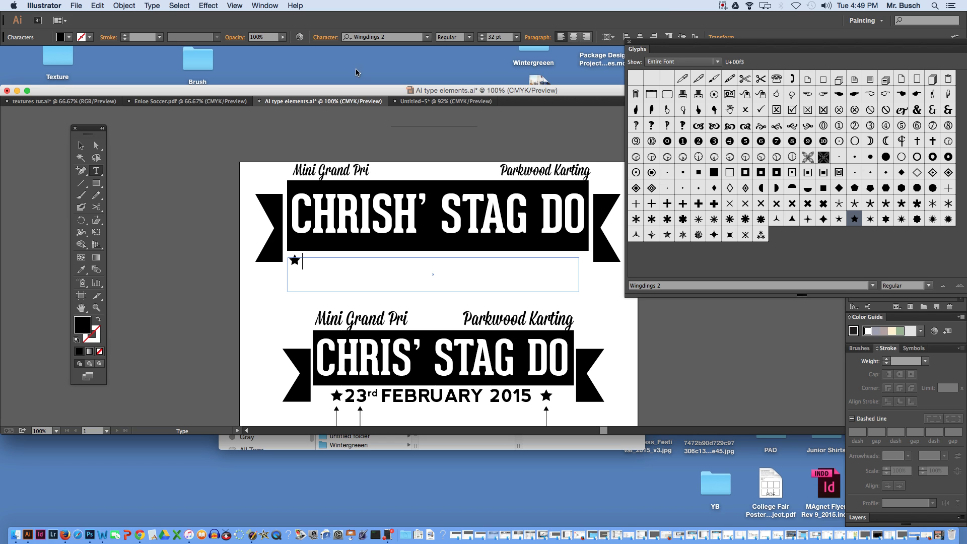
- Set the font to nevis Bold and enter 23rd after the star in the date frame
left_click(381, 38)
type("ne")
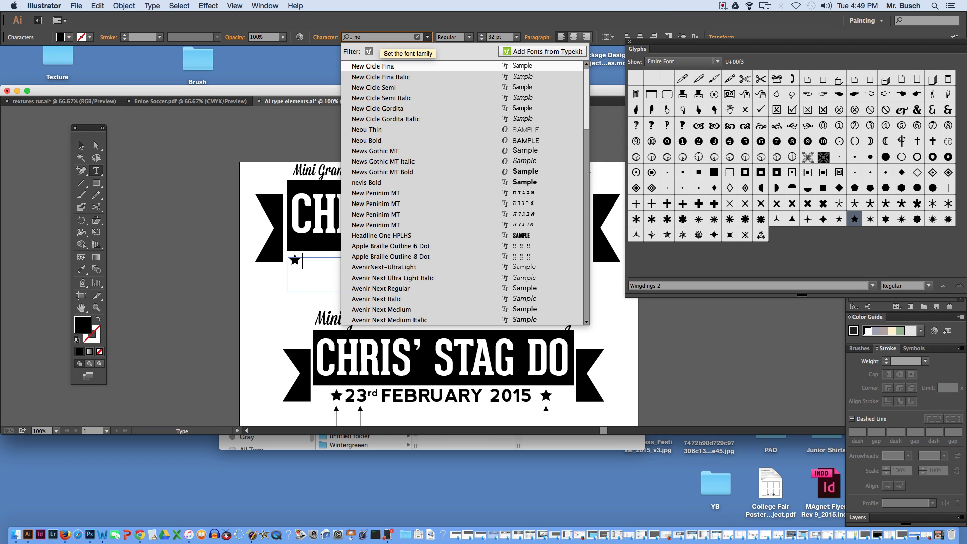
type("vis")
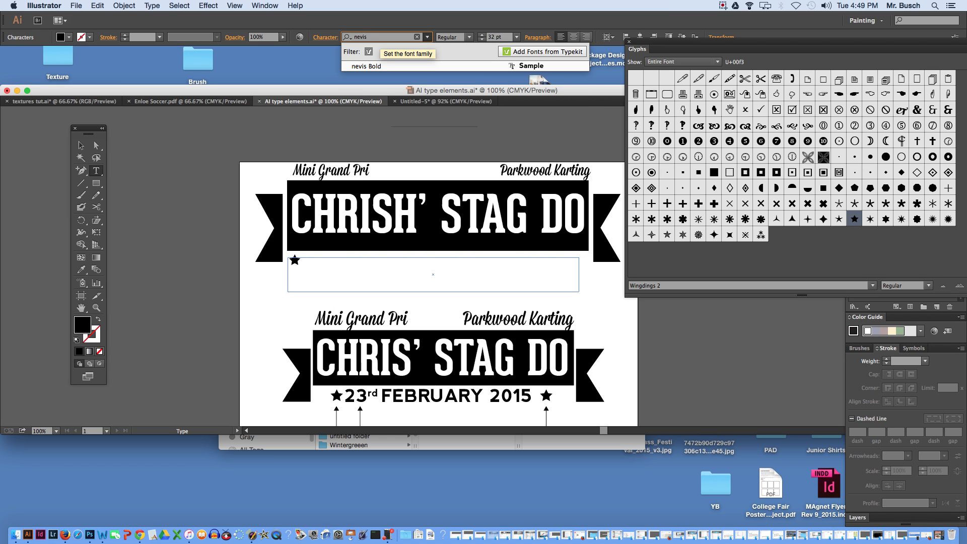
left_click(357, 67)
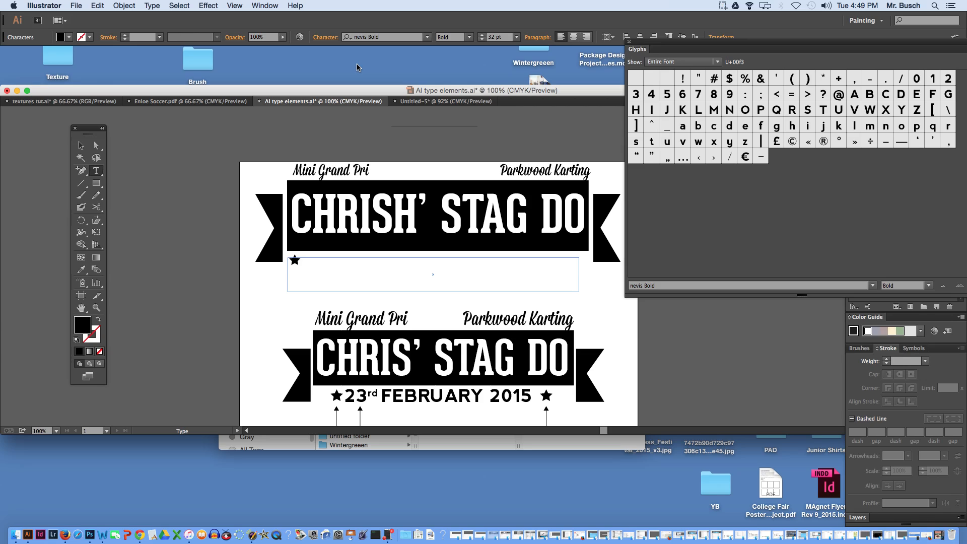
type("23rd")
- Format the rd of 23rd as superscript with 24 pt leading, moving the Glyphs panel off the character settings
key("shift+Left")
key("shift+Left")
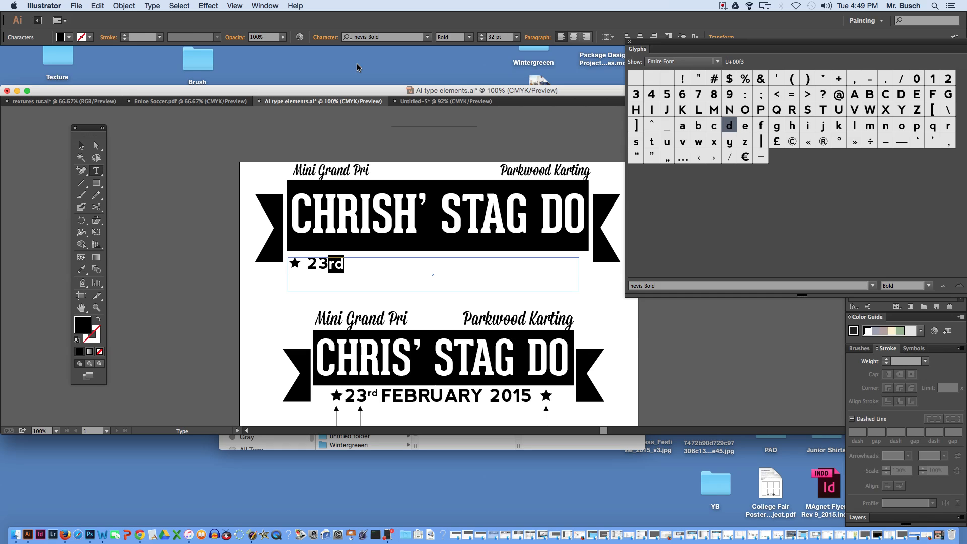
left_click_drag(663, 44, 569, 40)
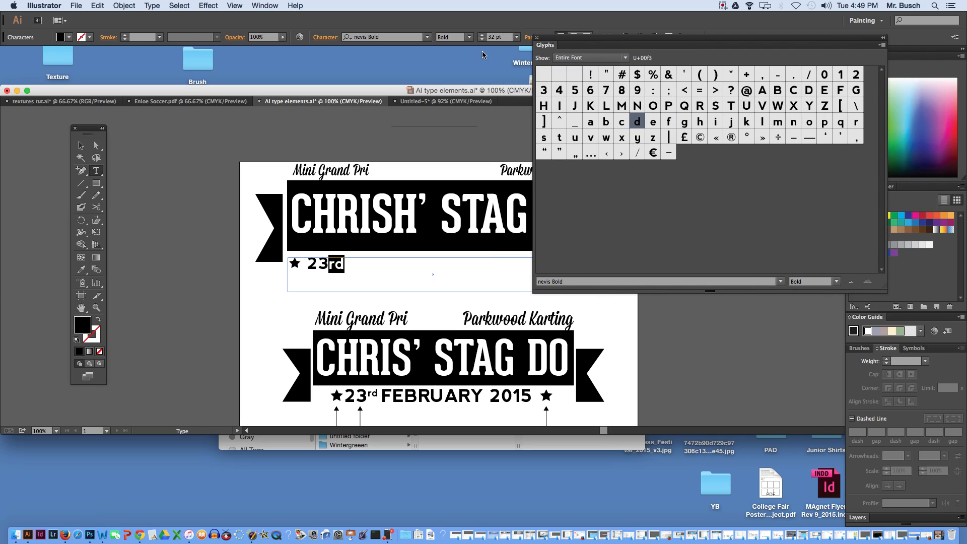
left_click(324, 39)
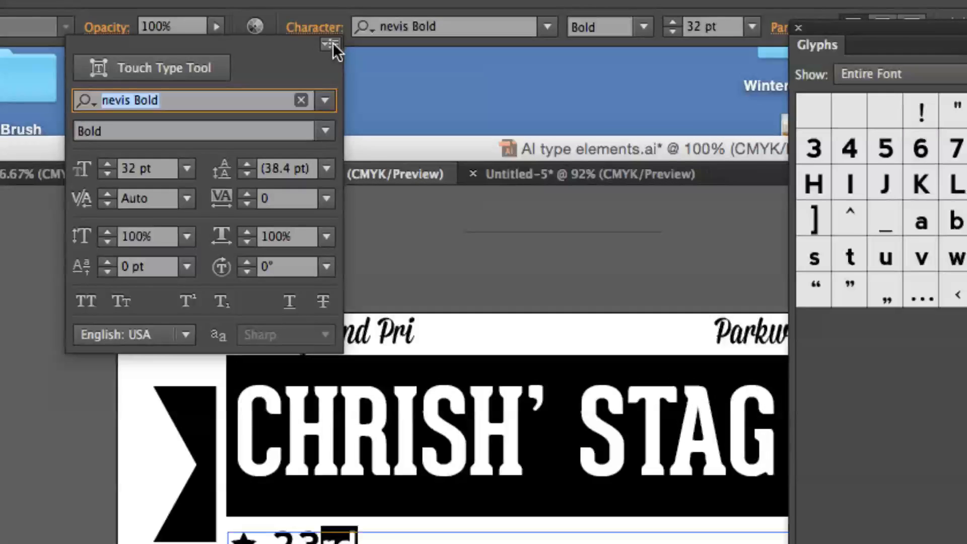
left_click(332, 45)
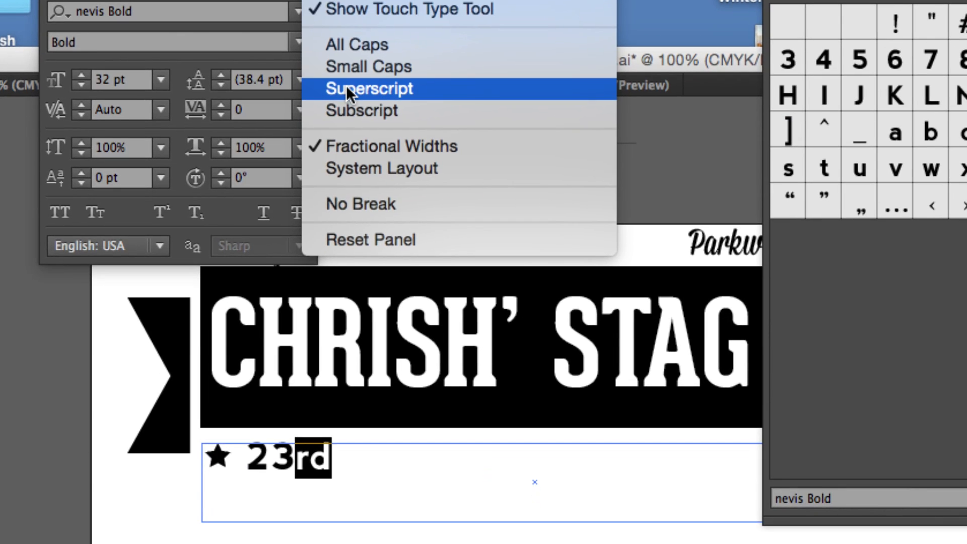
left_click(346, 89)
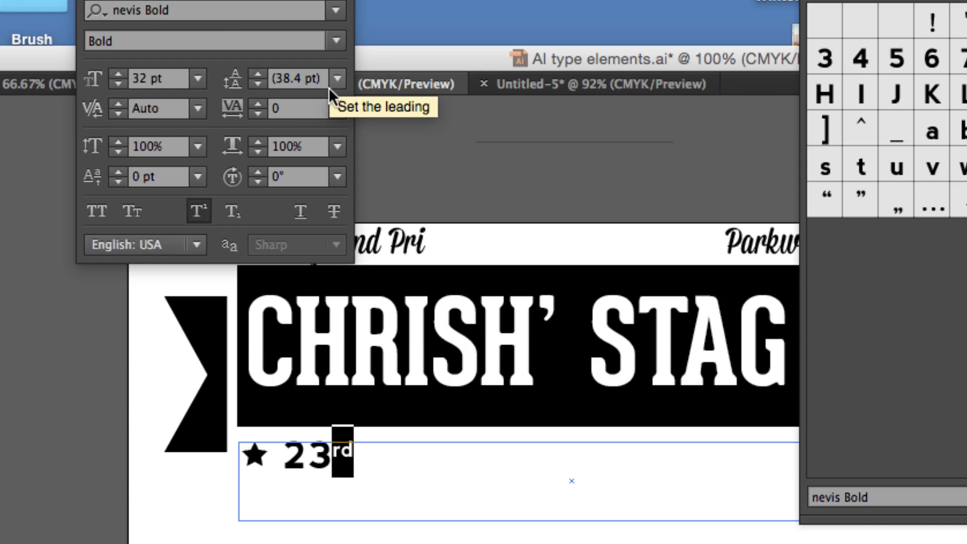
scroll(329, 89, "down", 3)
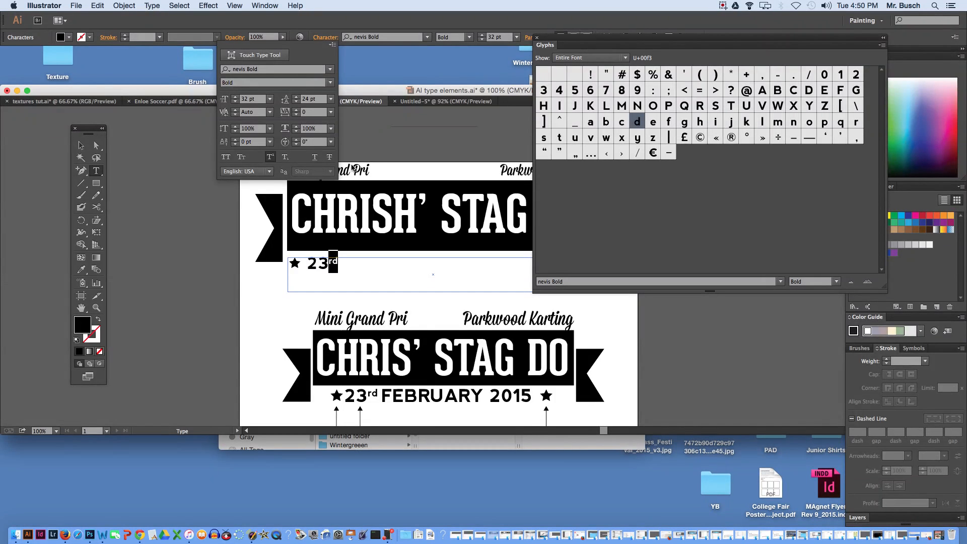
left_click(85, 146)
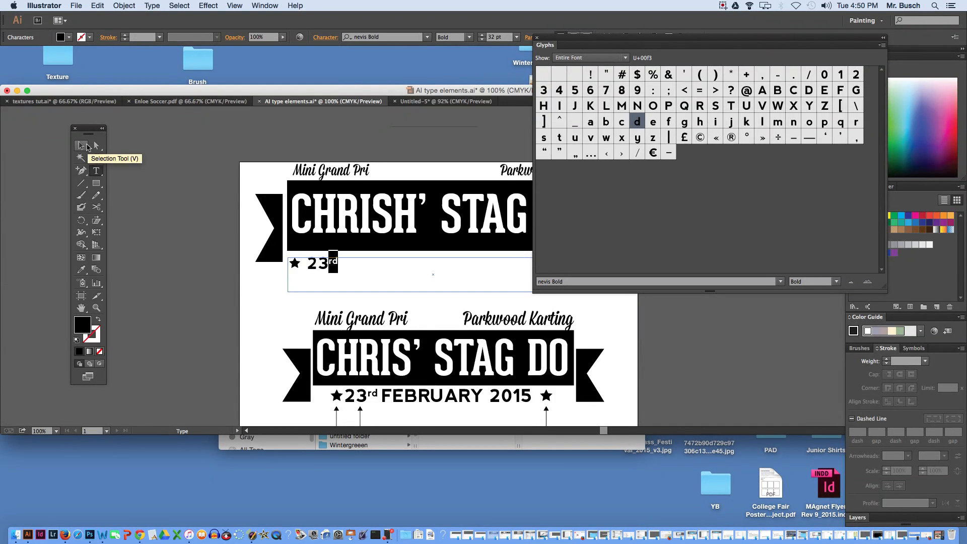
- Try to turn off Superscript at the insertion point after 23rd
left_click(344, 263)
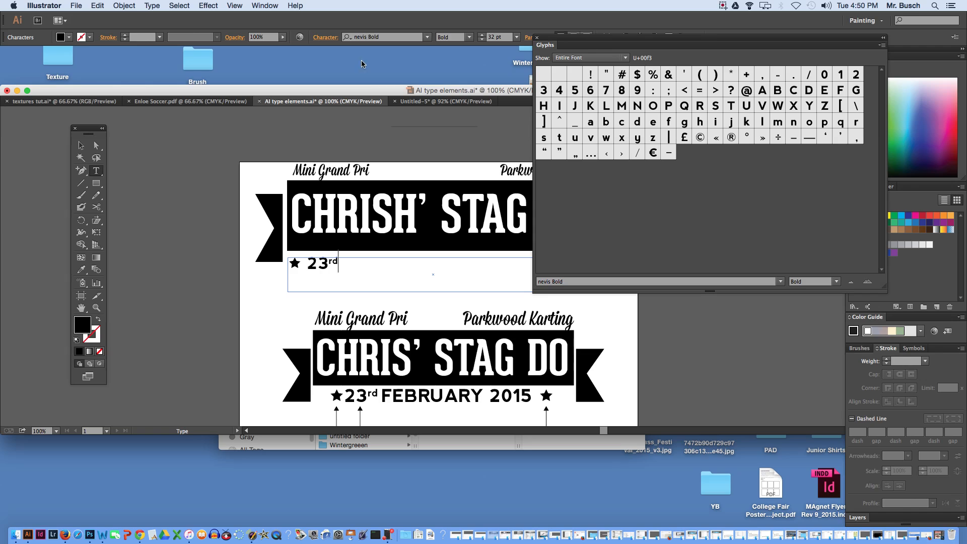
left_click(332, 38)
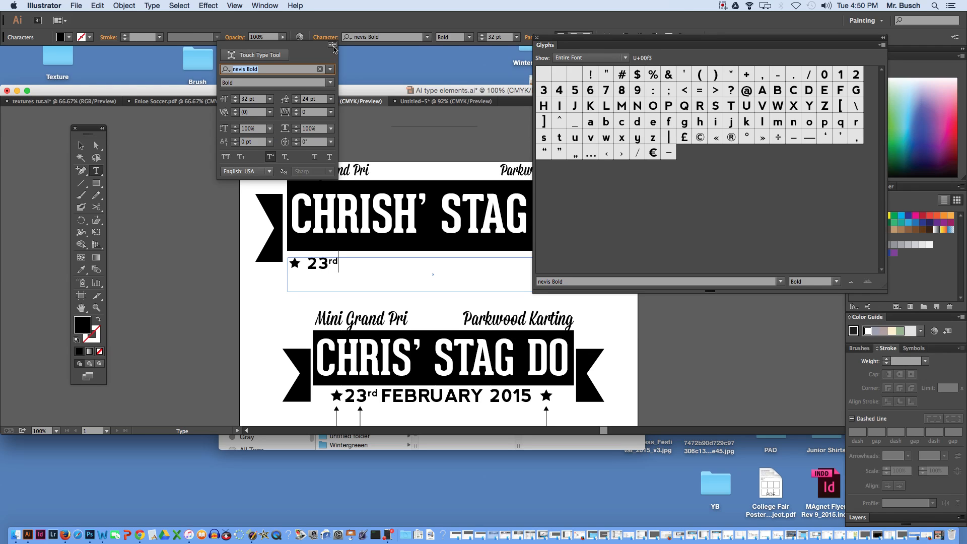
left_click(329, 40)
left_click(329, 39)
left_click(333, 47)
left_click(354, 105)
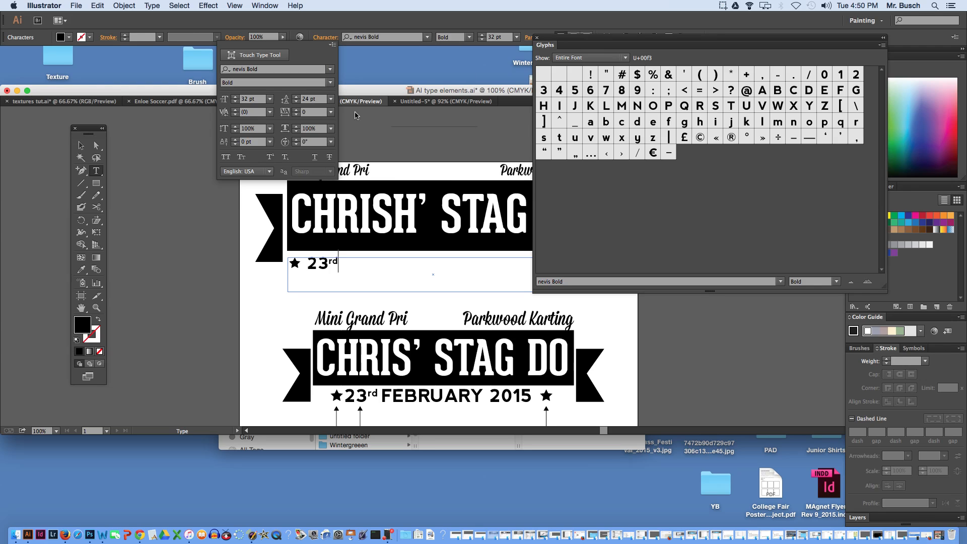
left_click(365, 150)
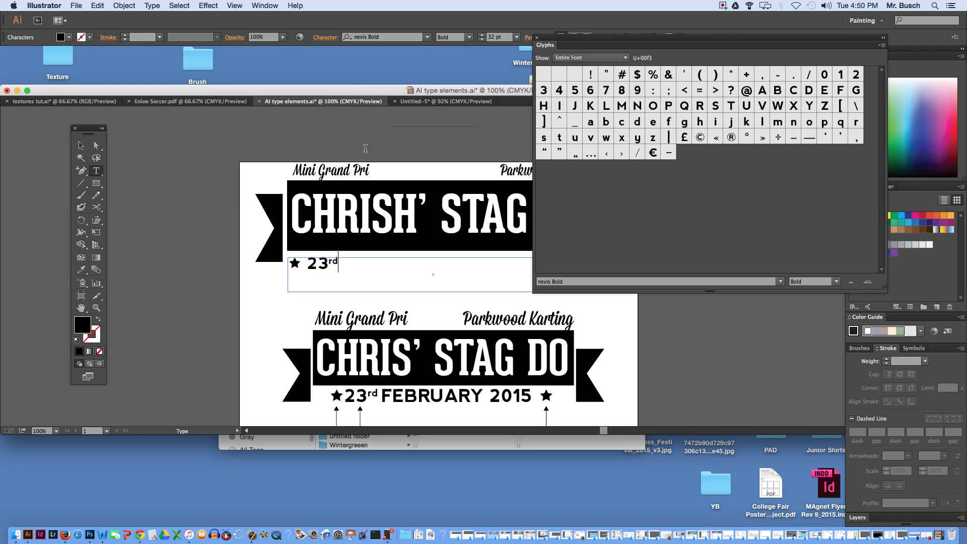
- Add a capital F after 23rd and remove the superscript formatting from that letter
type("F")
double_click(344, 261)
left_click(325, 38)
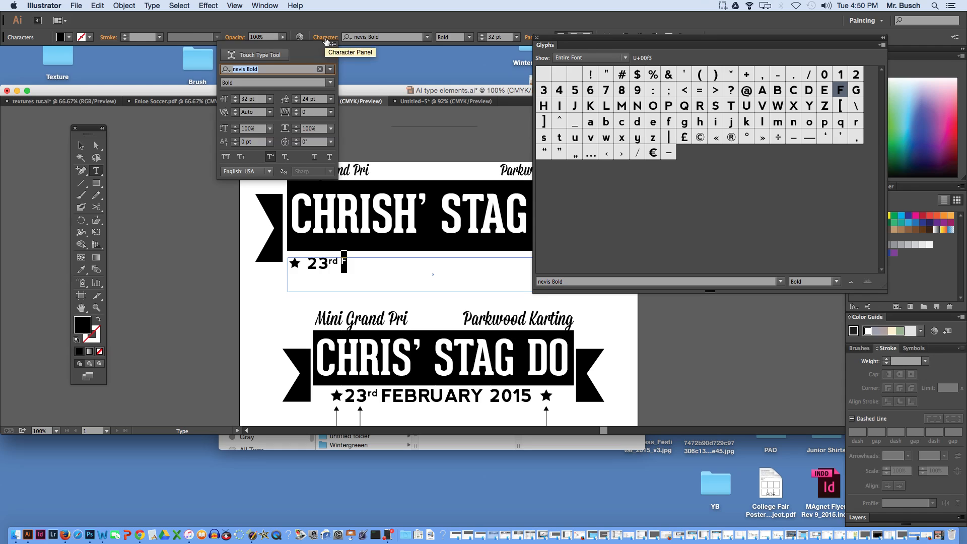
left_click(332, 45)
left_click(356, 103)
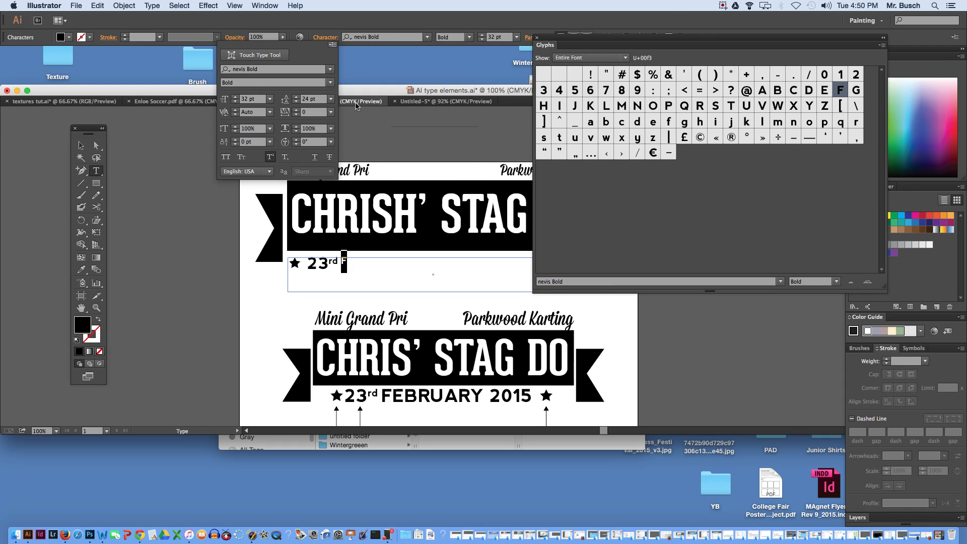
left_click(366, 266)
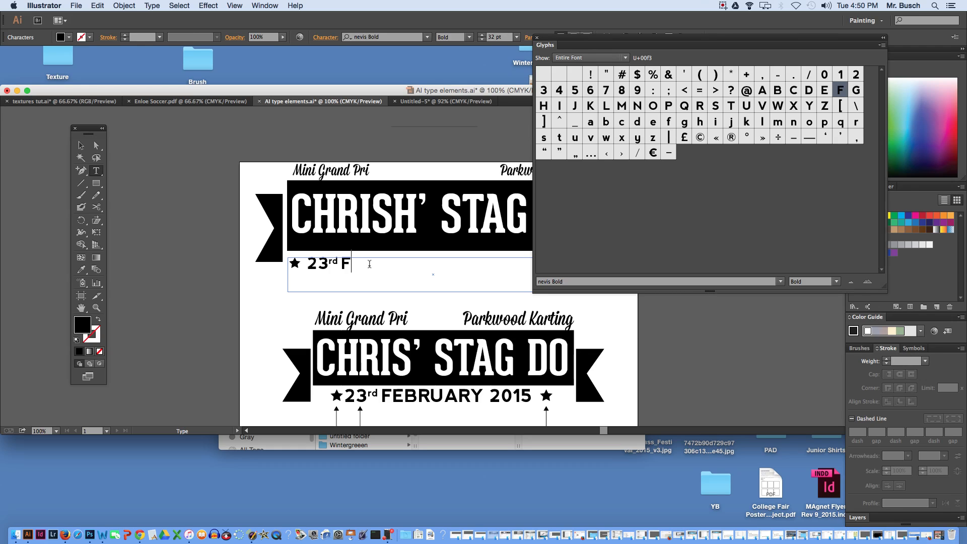
- Complete the date line so that it reads FEBRUARY 2015 after 23rd
type("EBRUARY")
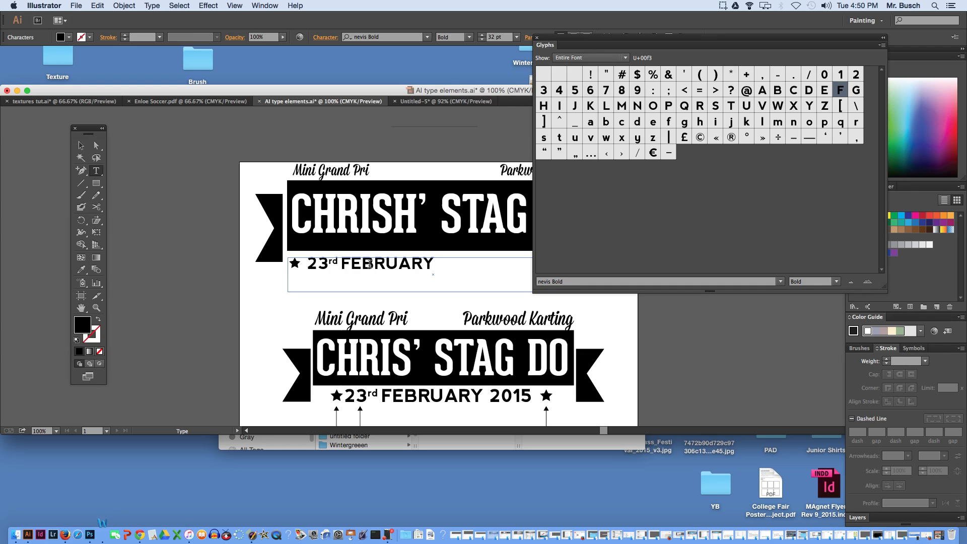
type(" 2015")
- Copy the star at the start of the date line and paste it after 2015
left_click_drag(303, 264, 285, 264)
key("super+c")
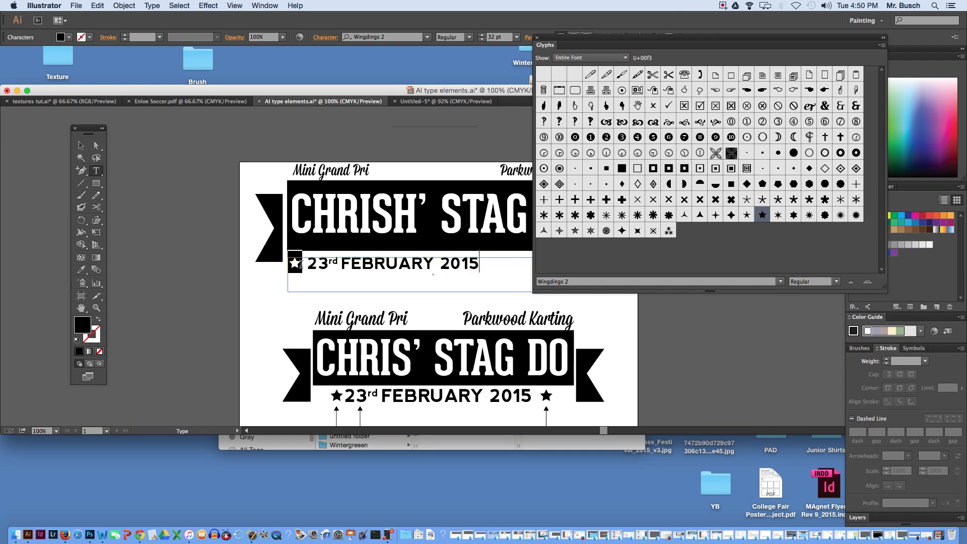
left_click(481, 261)
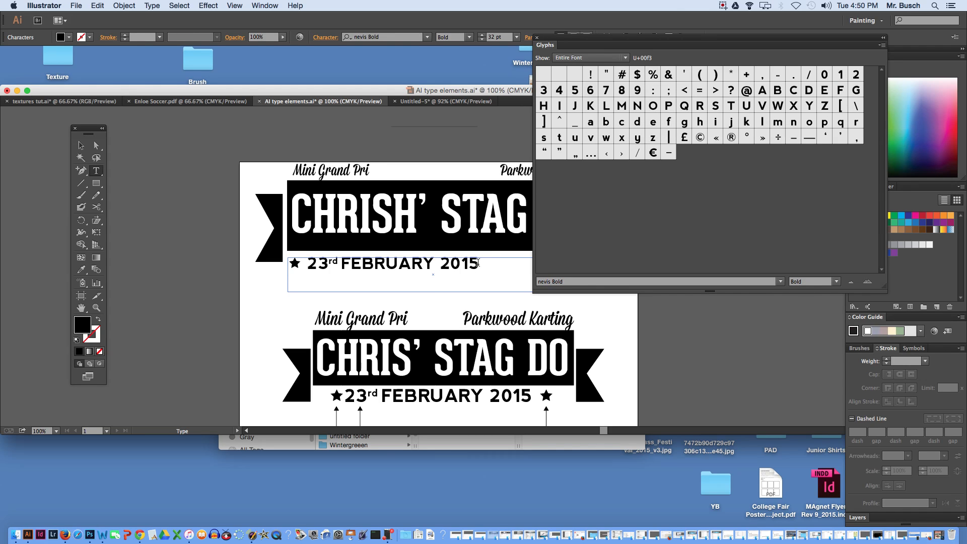
key("super+v")
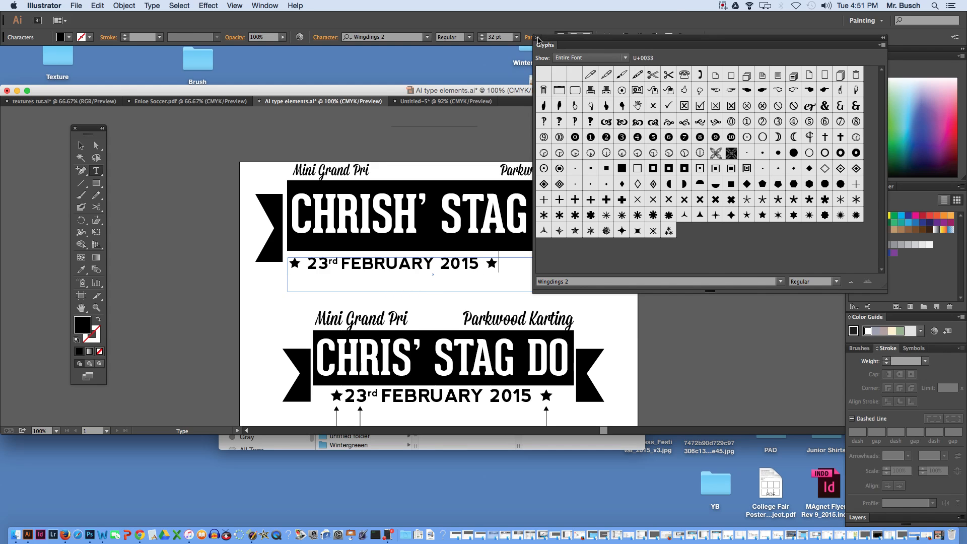
- Close the Glyphs panel and move the date line about 76 pt to the right, centring it beneath the upper banner
left_click(537, 38)
left_click(82, 147)
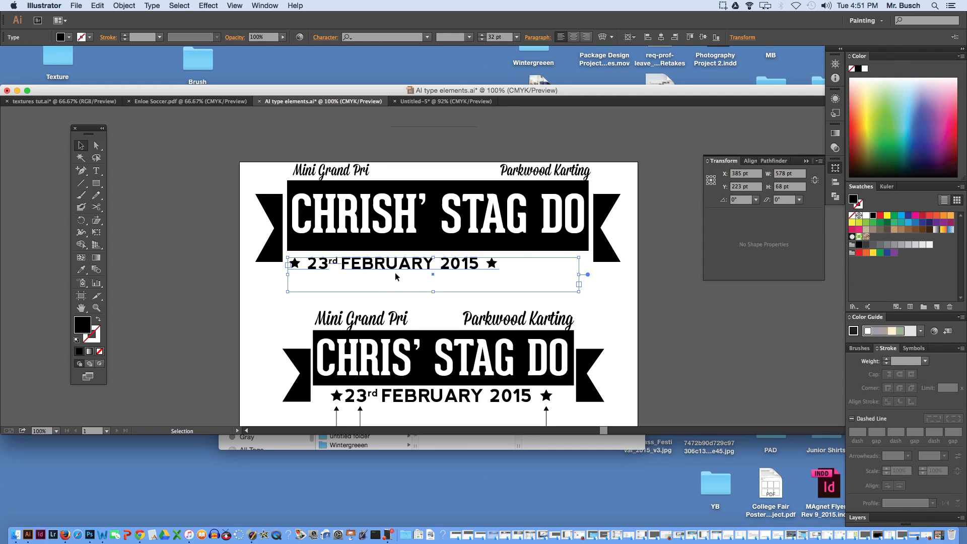
left_click_drag(374, 268, 413, 268)
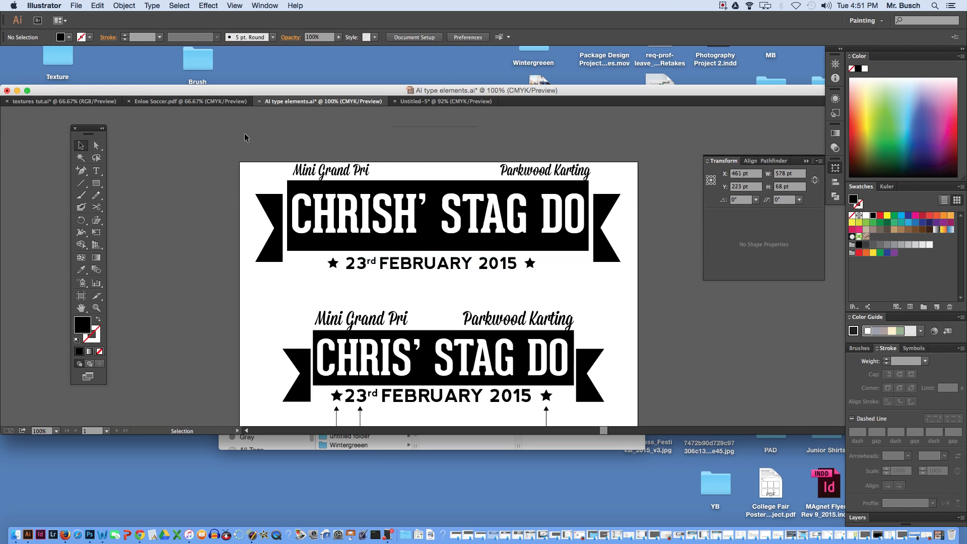
left_click(208, 128)
- Select all the ribbon, title, script and date elements of the upper banner and group them
left_click_drag(208, 126, 670, 283)
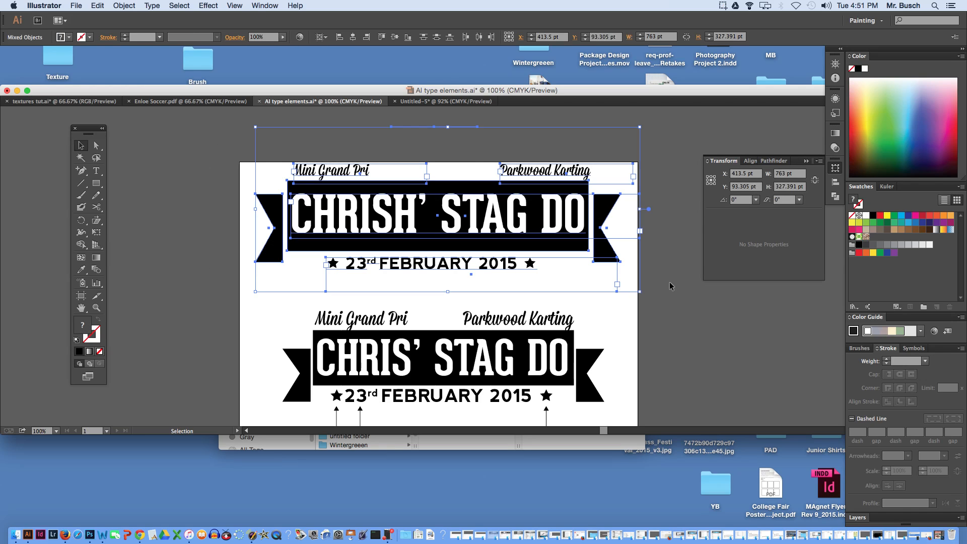
key("a")
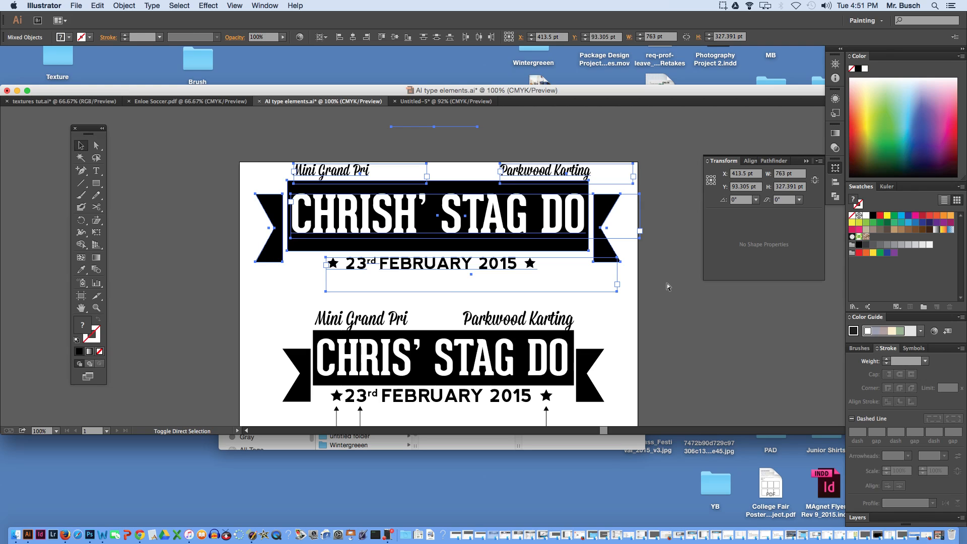
key("v")
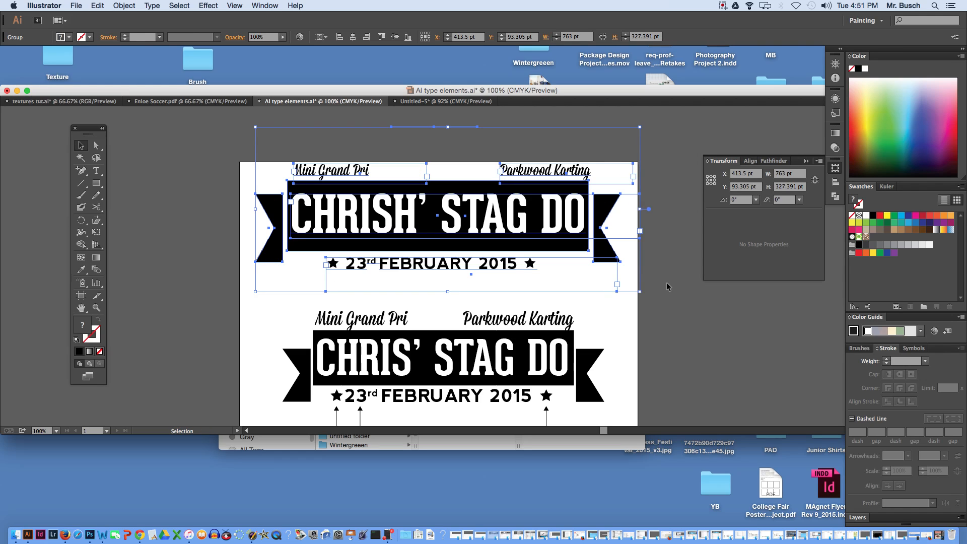
- Remove the grouped upper banner from the artboard and restore it in its original position
key("Delete")
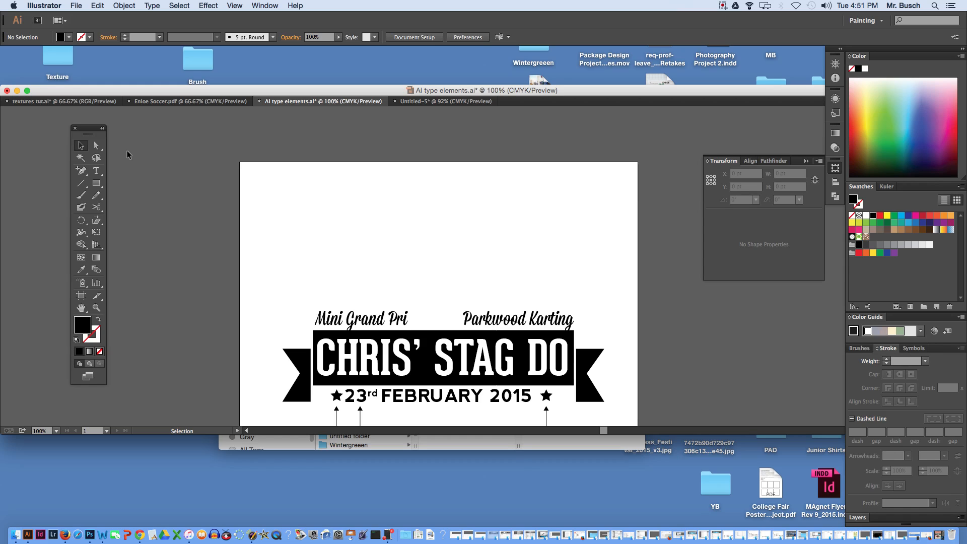
key("super+v")
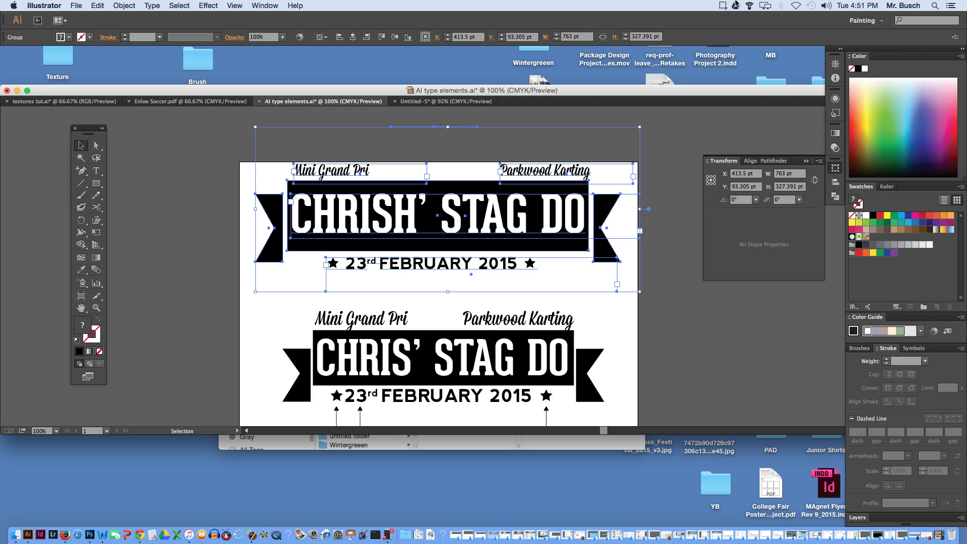
left_click(723, 6)
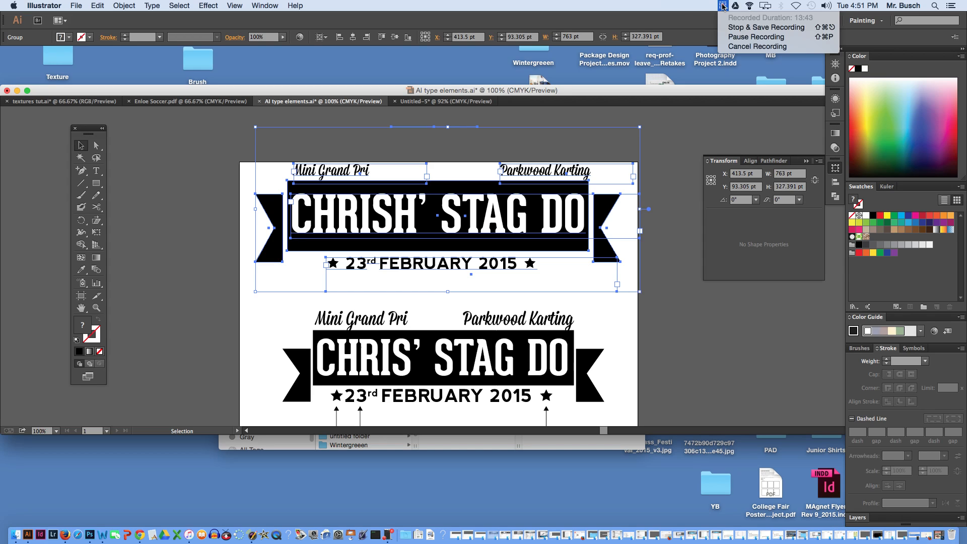